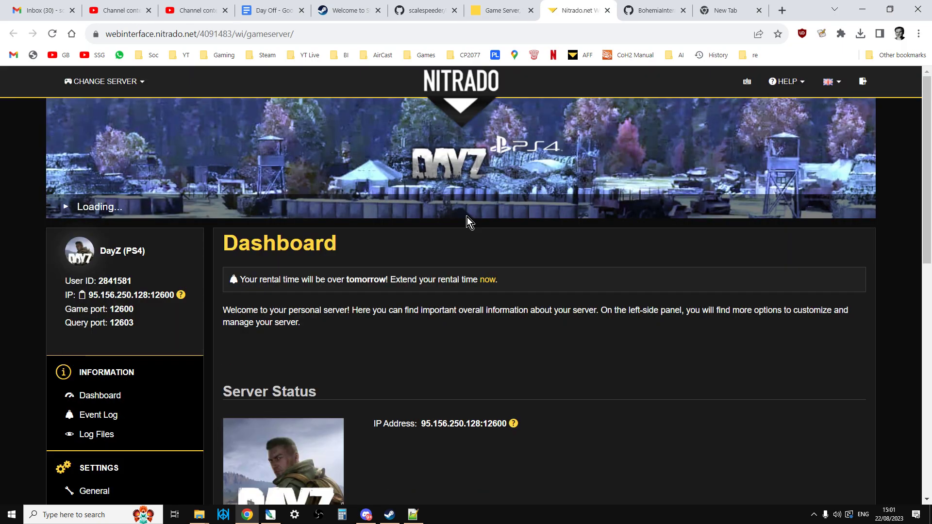
# Highlight the version value v1.21.156300 in the Server Status details.
pyautogui.scroll(-3, 466, 217)
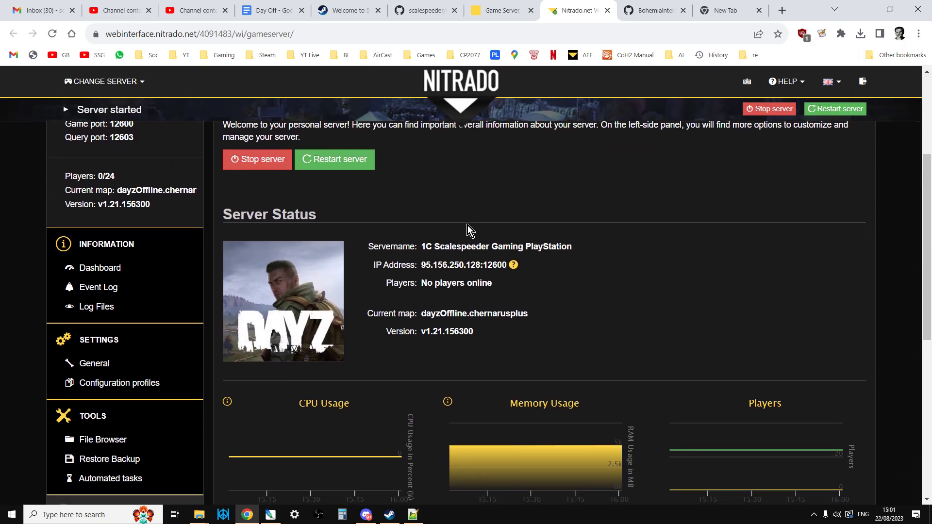
pyautogui.moveTo(417, 276); pyautogui.dragTo(474, 275)
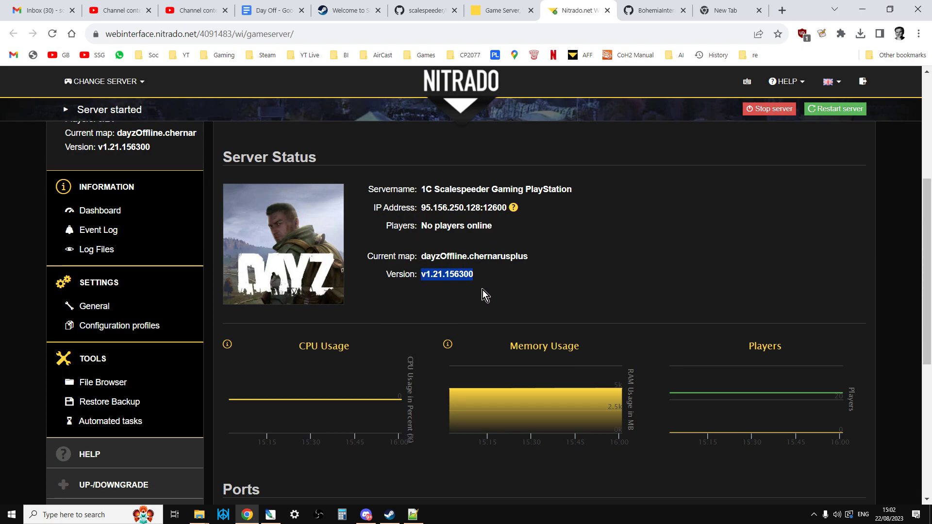
# In General settings, tick Reset Mission-xml to default, then untick it again.
pyautogui.click(96, 307)
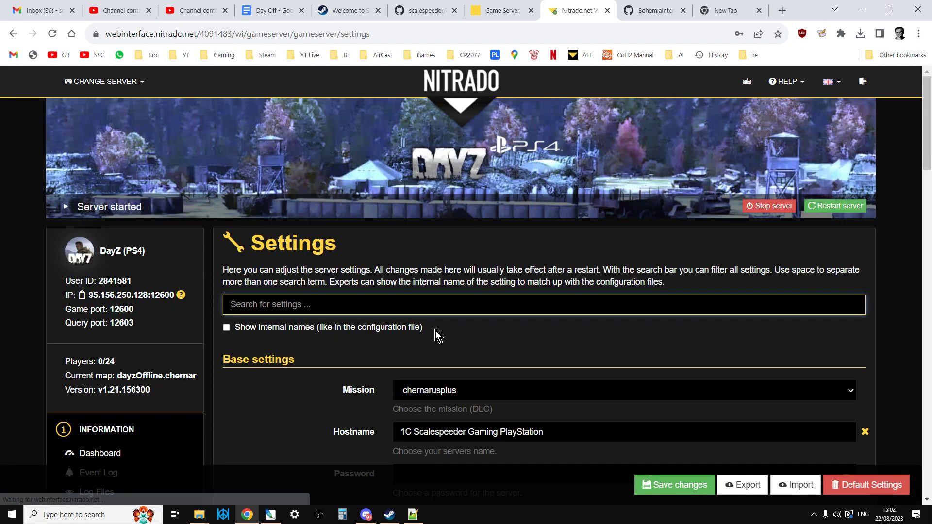
pyautogui.scroll(-5, 451, 264)
pyautogui.scroll(-4, 482, 277)
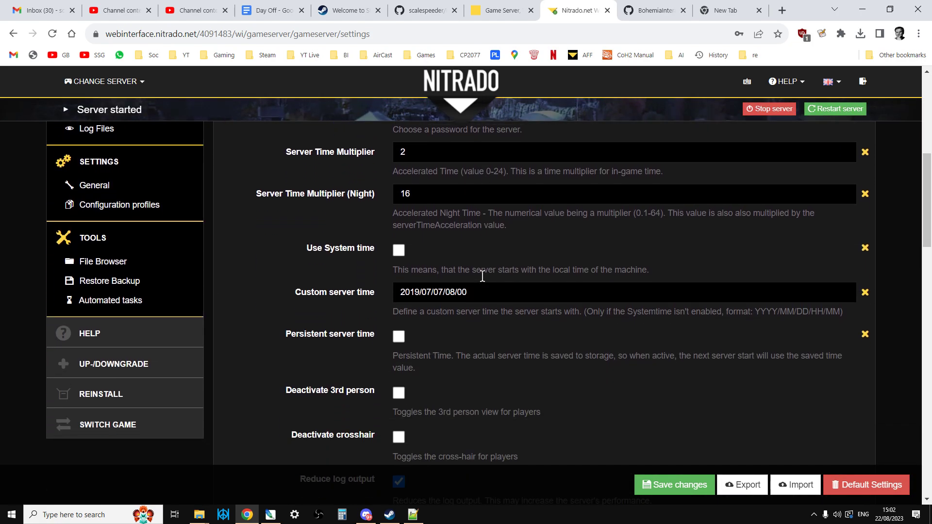
pyautogui.scroll(-1, 482, 278)
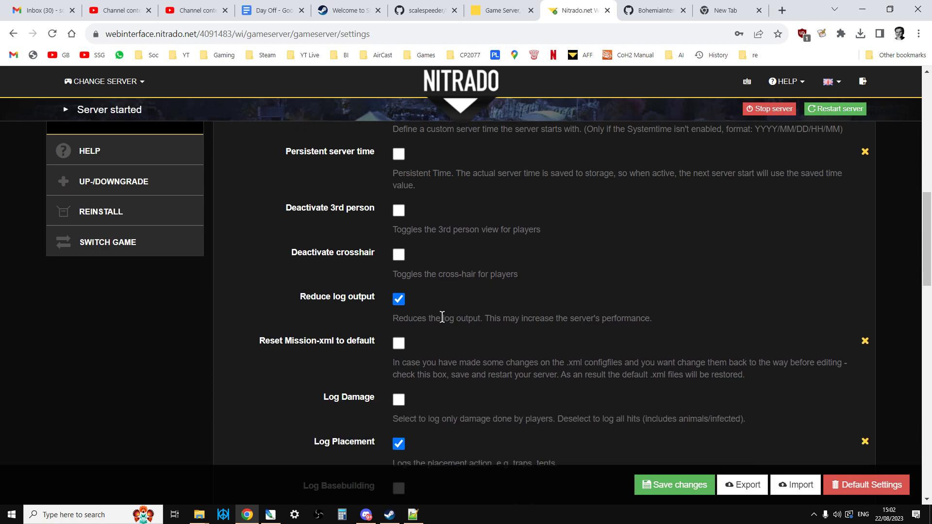
pyautogui.click(398, 344)
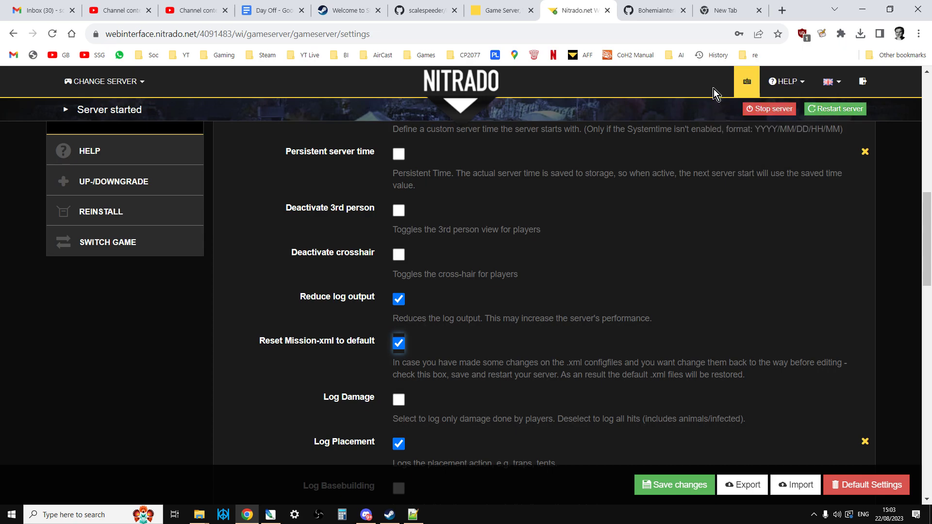
pyautogui.click(400, 347)
pyautogui.scroll(3, 627, 407)
pyautogui.scroll(1, 628, 406)
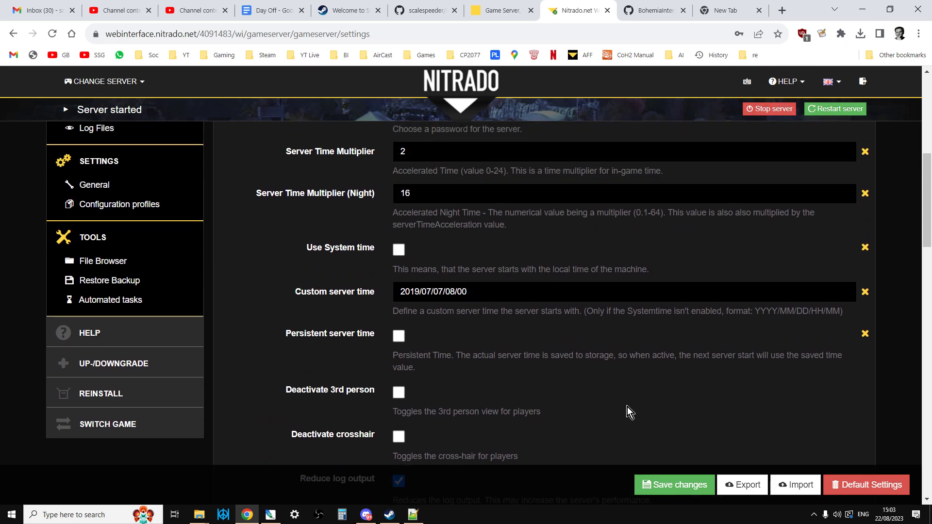
pyautogui.scroll(1, 485, 335)
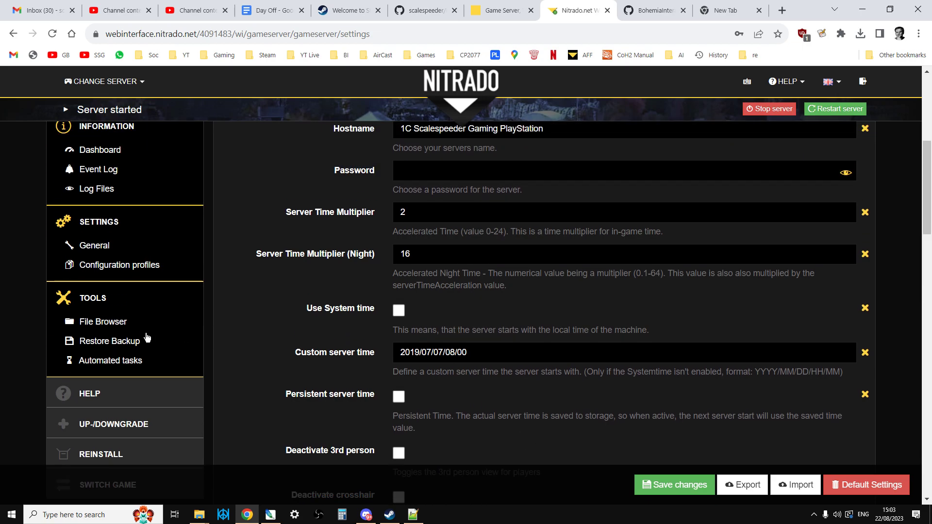
# In the File Browser, go to dayzps_missions > dayzOffline.chernarusplus > db and open types.xml.
pyautogui.click(103, 324)
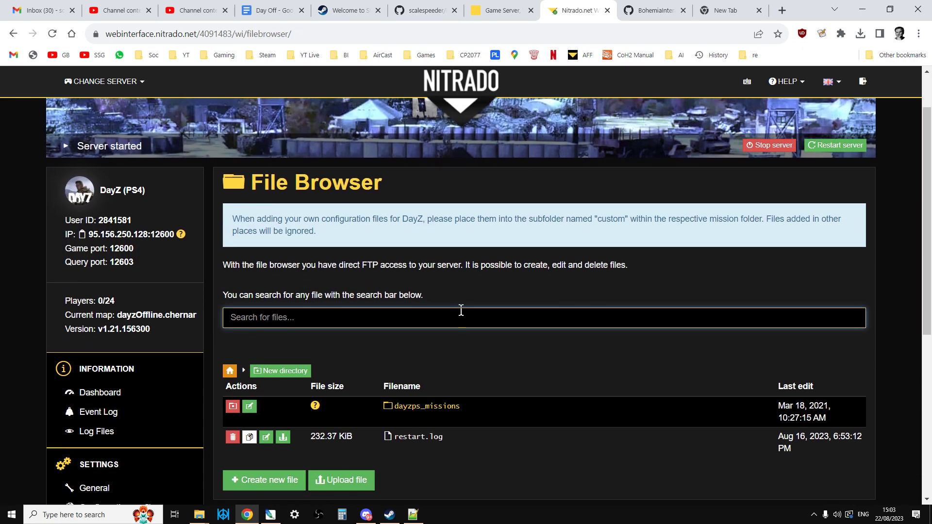
pyautogui.scroll(-2, 451, 332)
pyautogui.click(428, 285)
pyautogui.scroll(-3, 572, 313)
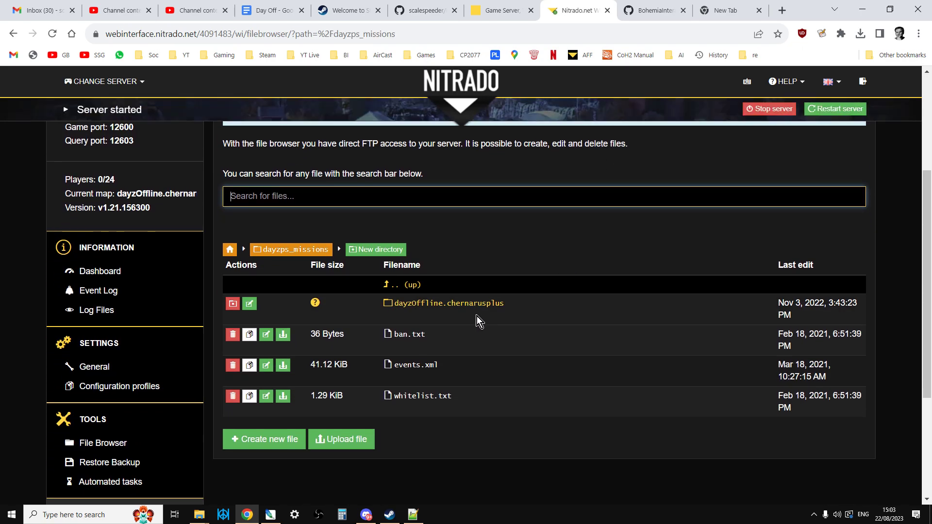
pyautogui.click(468, 304)
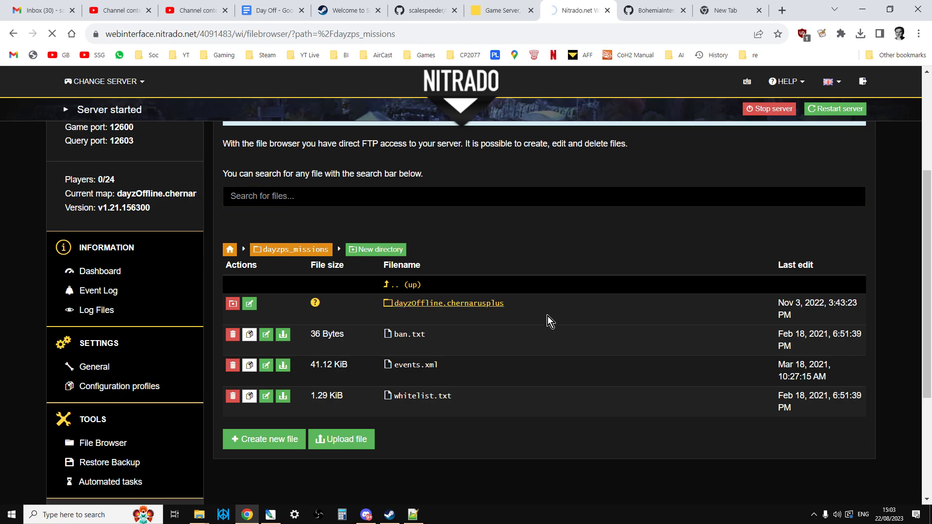
pyautogui.scroll(-5, 547, 316)
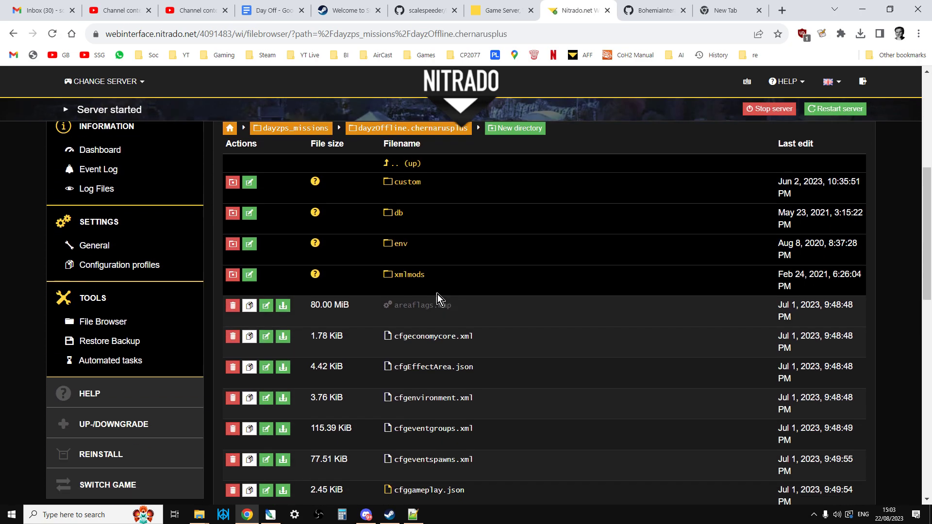
pyautogui.click(398, 214)
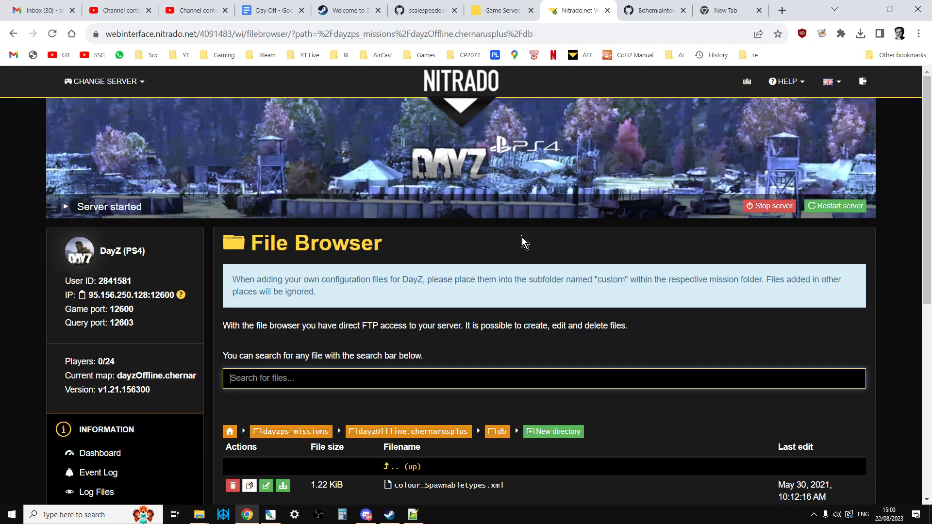
pyautogui.scroll(-5, 582, 285)
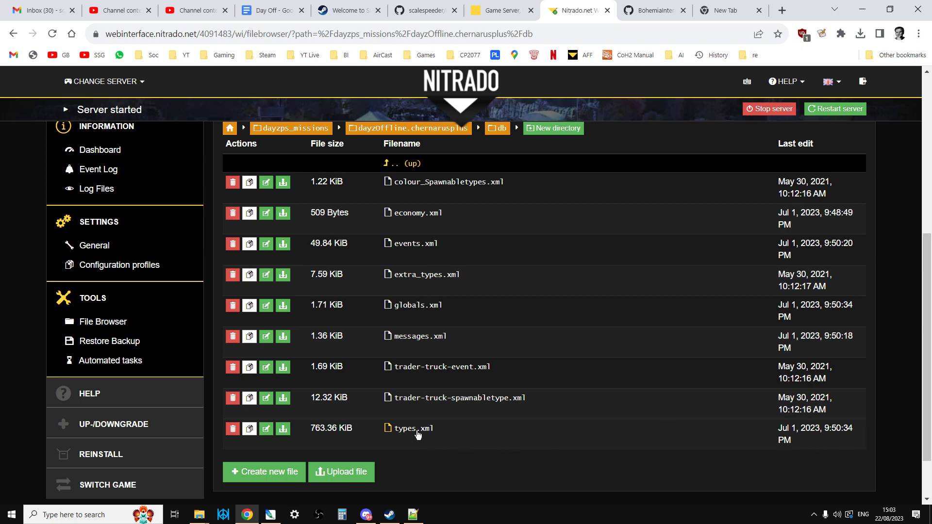
pyautogui.click(416, 430)
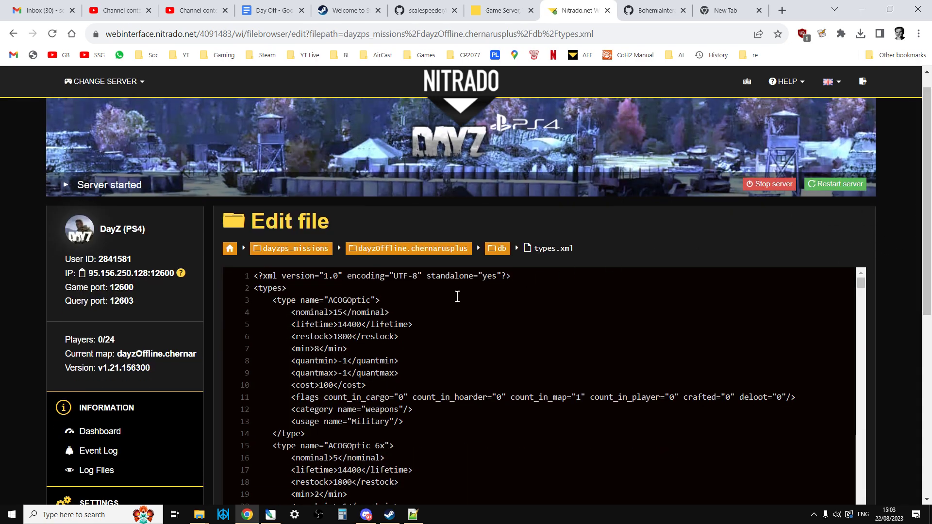
# Search types.xml for 'duffel' and close the find bar.
pyautogui.hotkey('ctrl', 'f')
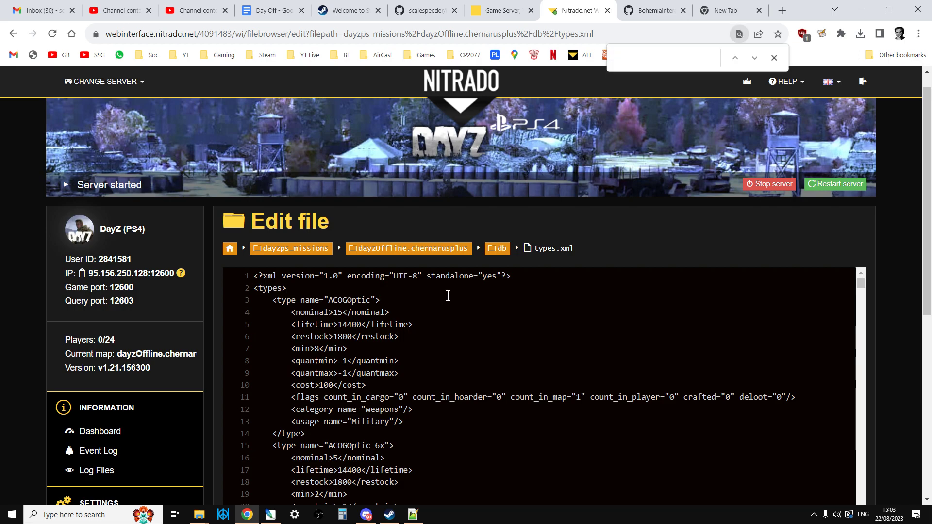
pyautogui.write('duffel')
pyautogui.click(773, 61)
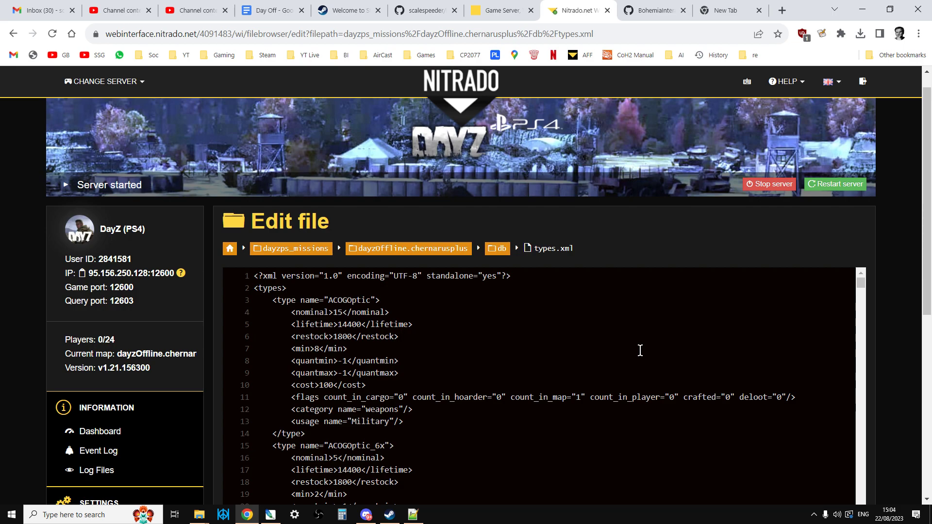
# Scroll through types.xml, then switch to the Nitrado Gameserver services tab.
pyautogui.scroll(-2, 604, 310)
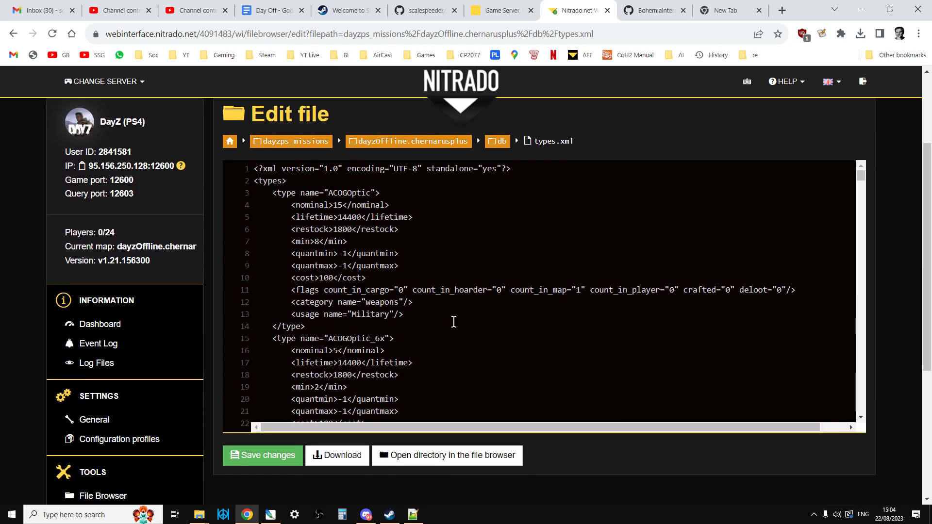
pyautogui.scroll(-2, 434, 323)
pyautogui.scroll(-3, 167, 327)
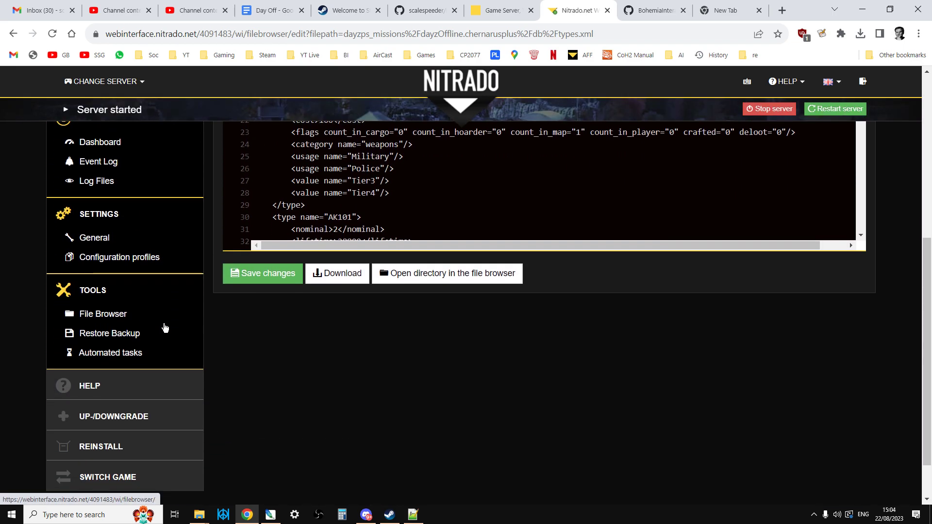
pyautogui.scroll(-1, 165, 327)
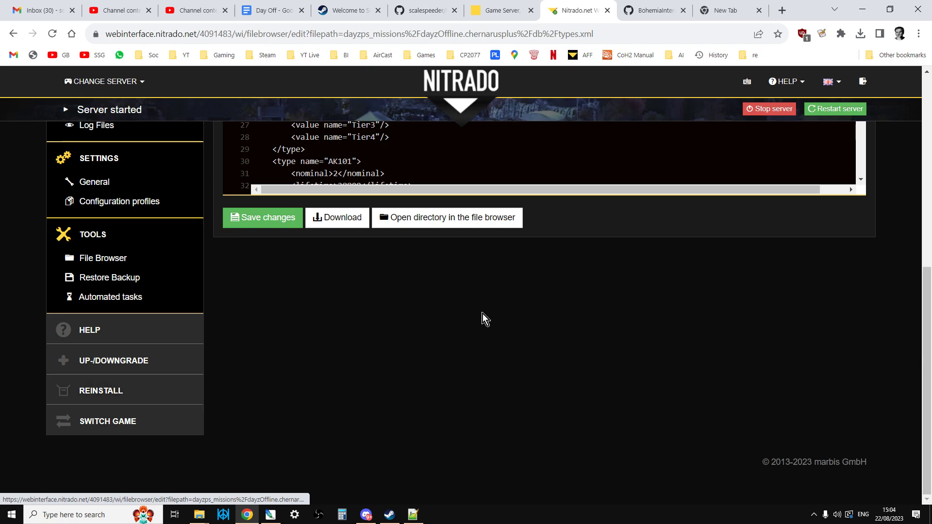
pyautogui.moveTo(926, 349); pyautogui.dragTo(915, 196)
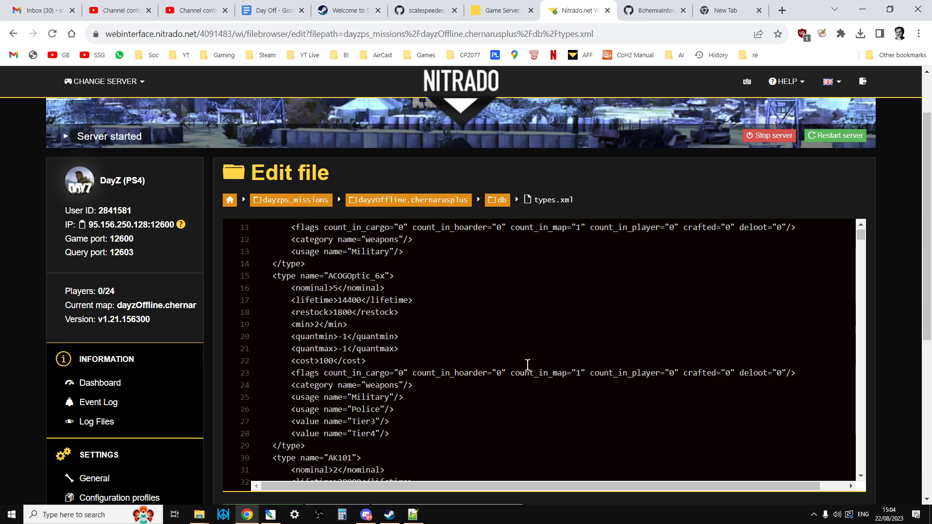
pyautogui.click(515, 12)
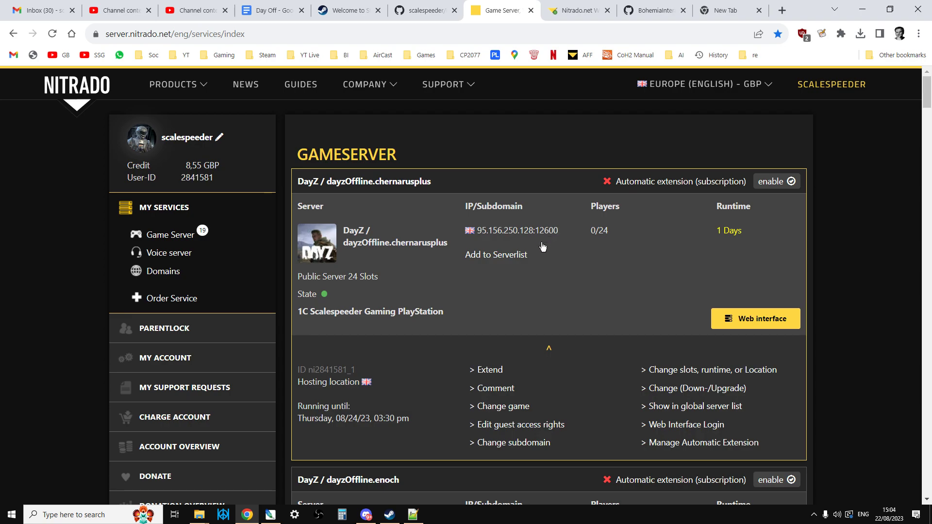
pyautogui.scroll(-7, 543, 246)
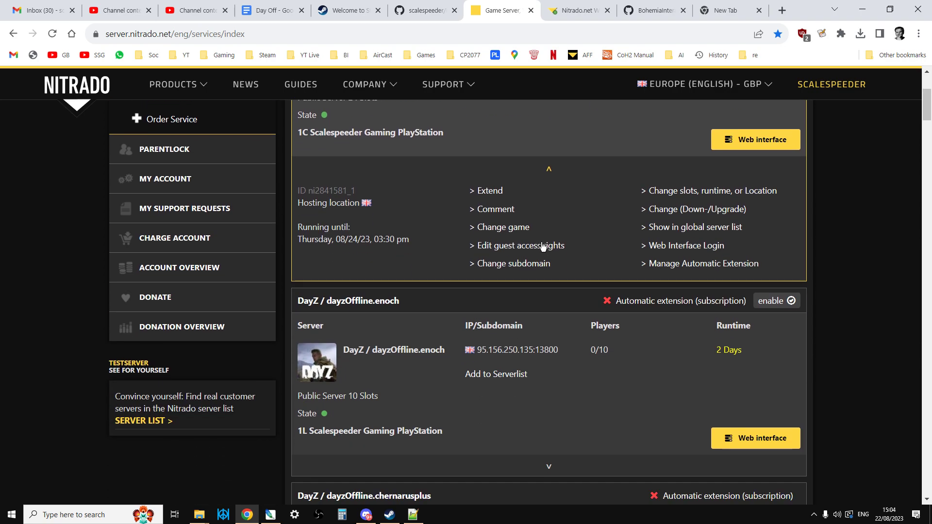
pyautogui.scroll(-9, 542, 246)
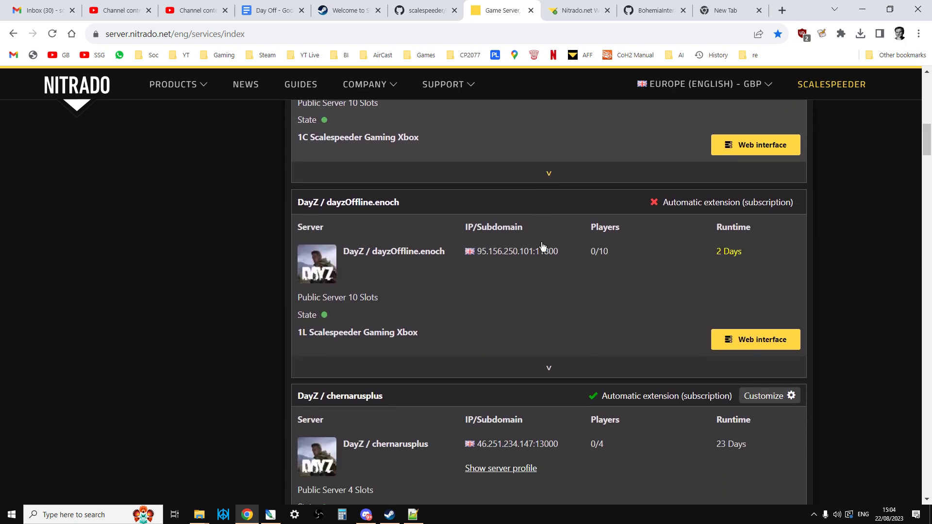
pyautogui.scroll(-2, 543, 247)
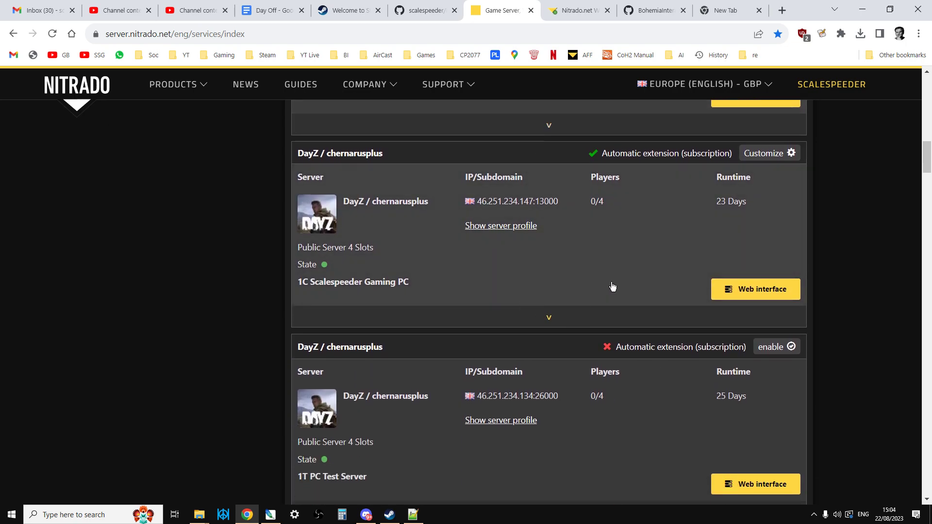
pyautogui.click(757, 291)
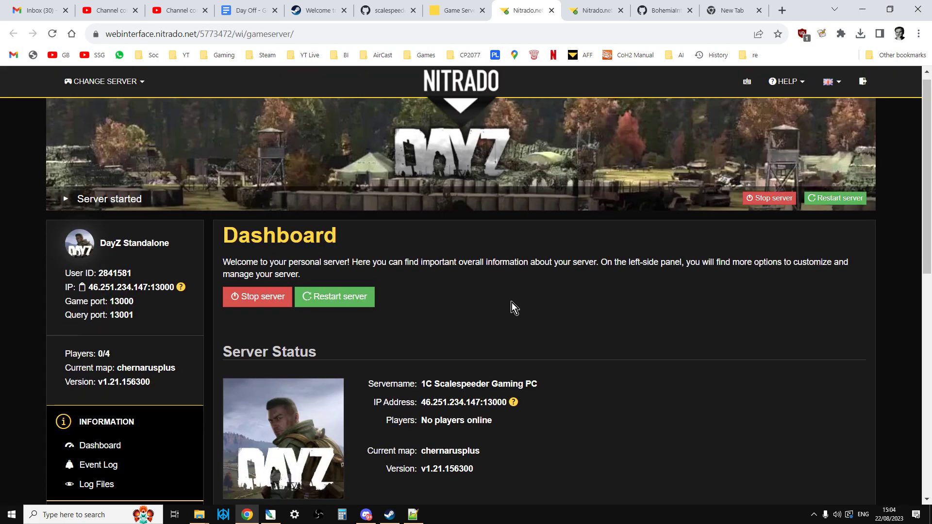
pyautogui.scroll(-3, 511, 302)
# Look through the options on the server's General settings page.
pyautogui.click(94, 366)
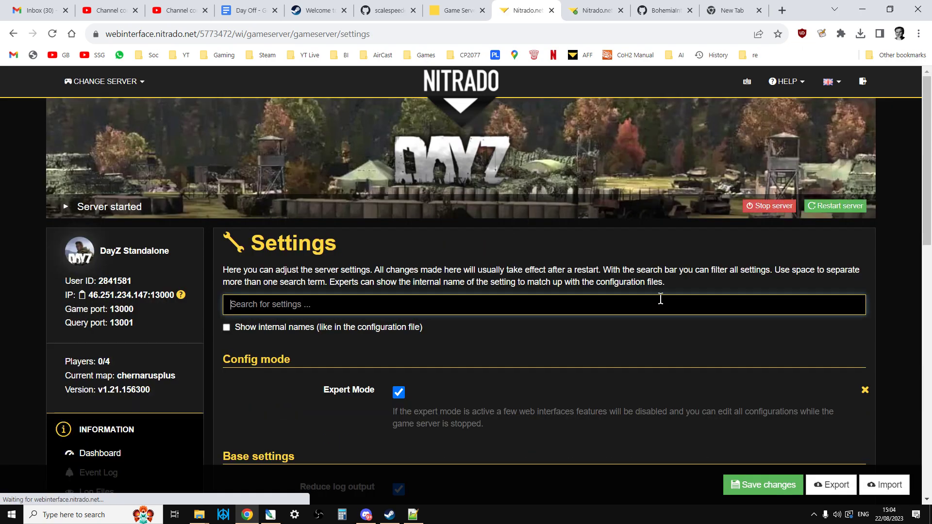
pyautogui.scroll(-9, 660, 298)
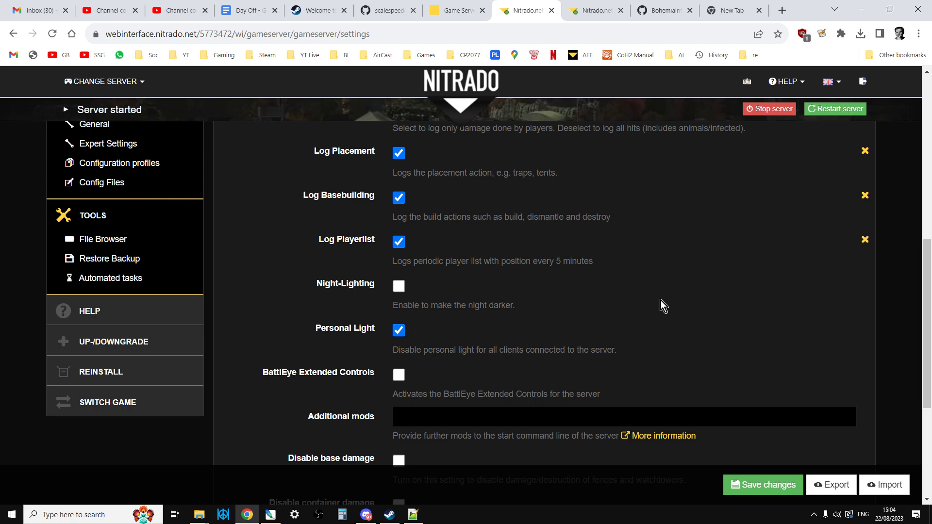
pyautogui.scroll(-4, 661, 301)
pyautogui.scroll(2, 660, 299)
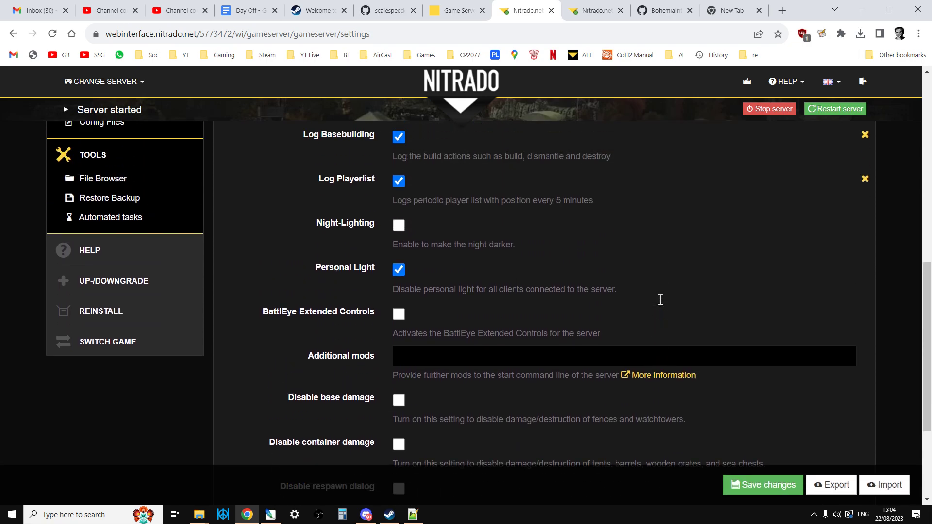
pyautogui.scroll(-3, 660, 300)
pyautogui.scroll(8, 660, 301)
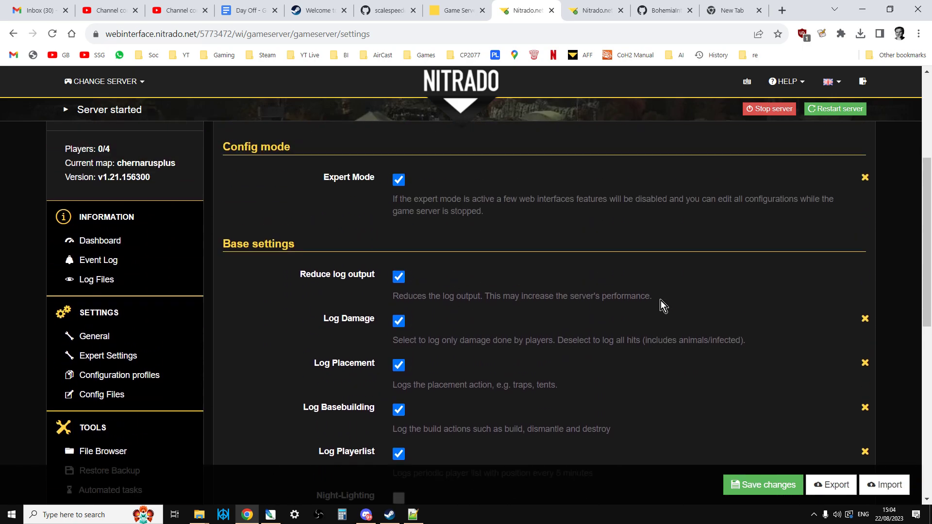
pyautogui.scroll(2, 660, 301)
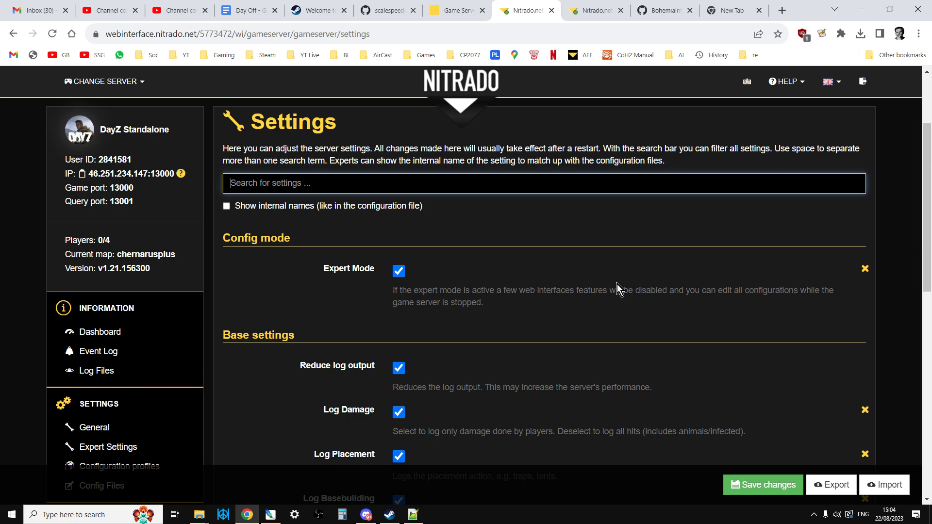
pyautogui.scroll(-1, 252, 312)
# On the Dashboard, select the full version value v1.21.156300.
pyautogui.click(101, 271)
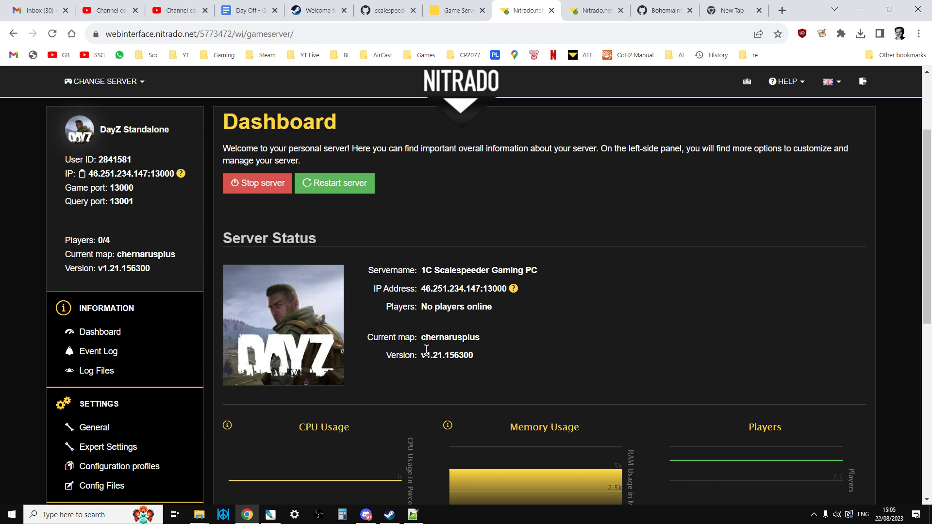
pyautogui.moveTo(421, 355); pyautogui.dragTo(470, 351)
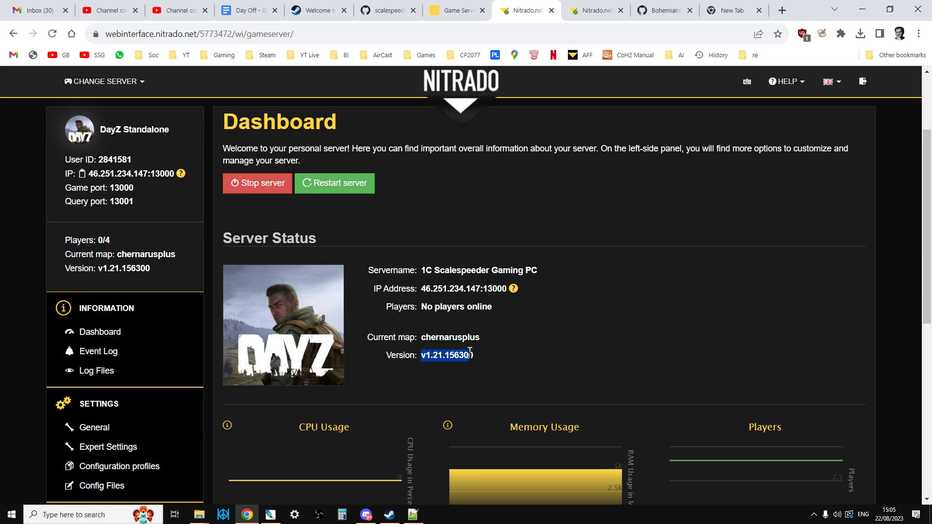
pyautogui.doubleClick(441, 356)
# On the DayZ-Central-Economy repository page, open the Code clone/Download ZIP dropdown.
pyautogui.click(675, 10)
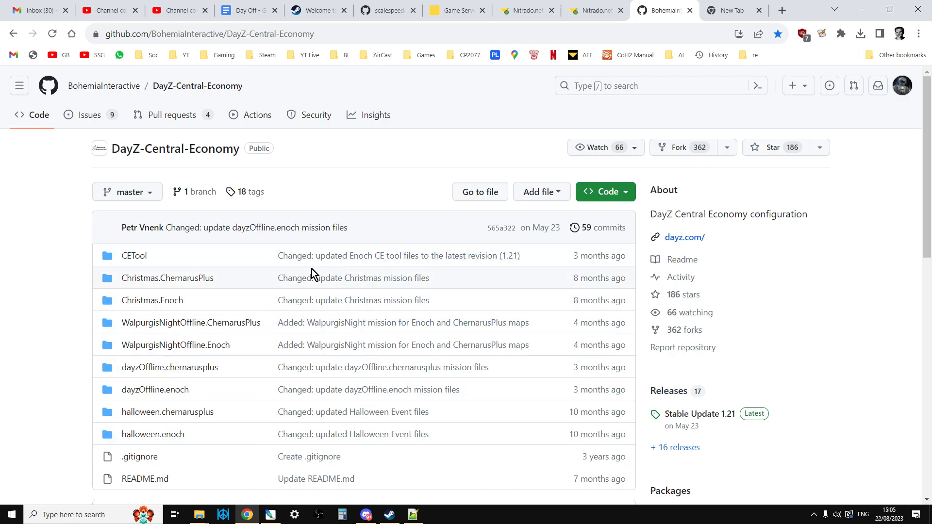
pyautogui.click(619, 195)
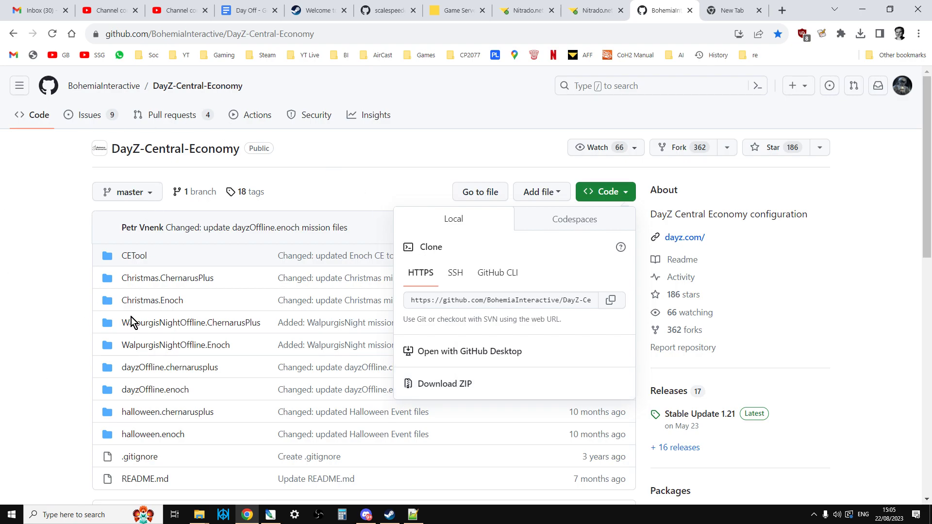
# From the PS4 server's types.xml editor, go to the dayzOffline.chernarusplus folder via the breadcrumb.
pyautogui.click(582, 9)
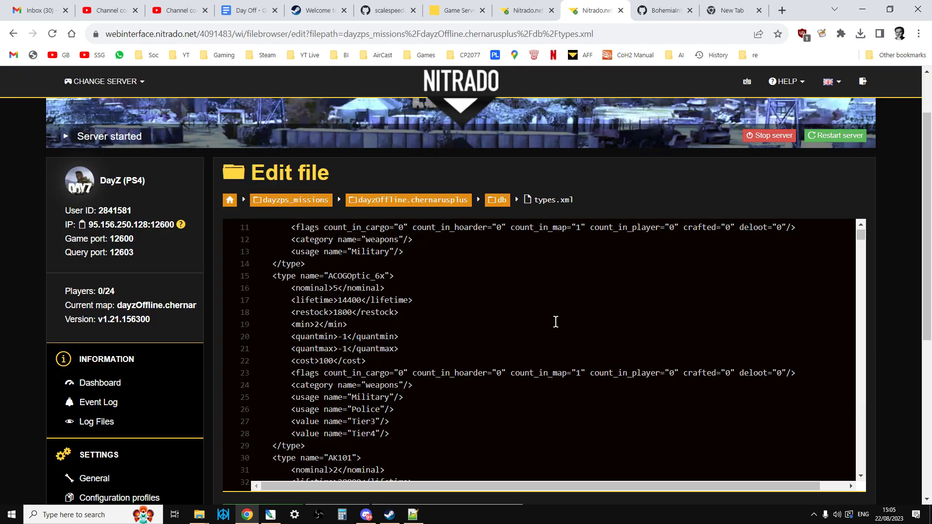
pyautogui.moveTo(926, 243); pyautogui.dragTo(930, 281)
pyautogui.scroll(1, 430, 160)
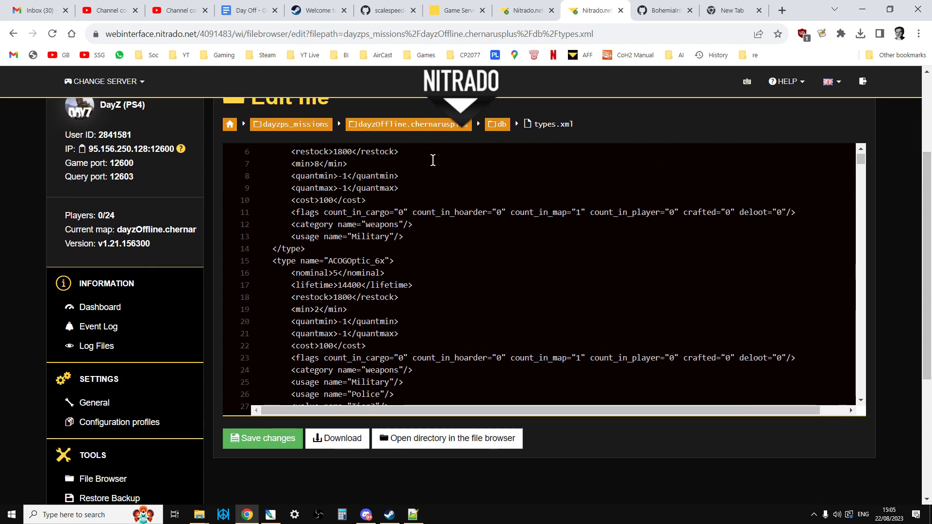
pyautogui.click(491, 127)
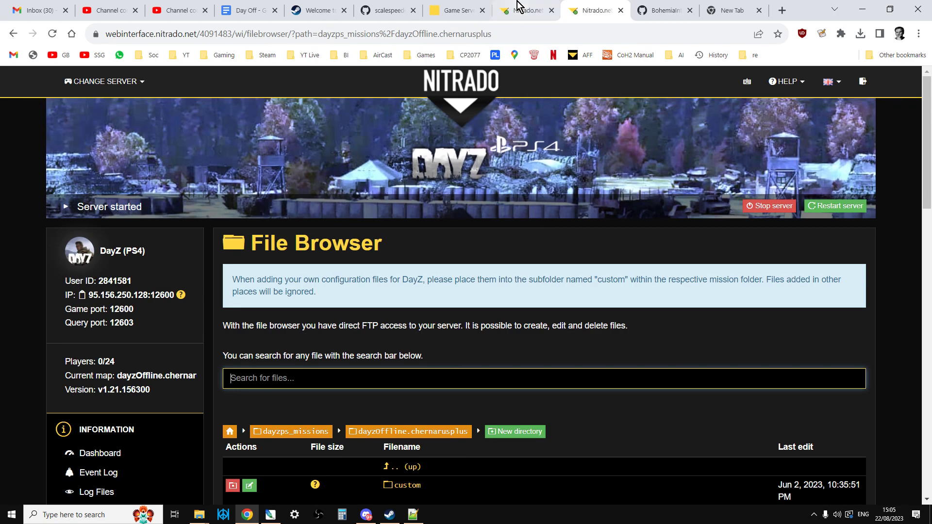
# On the DayZ Standalone server, browse the file browser to mpmissions > dayzOffline.chernarusplus.
pyautogui.click(527, 10)
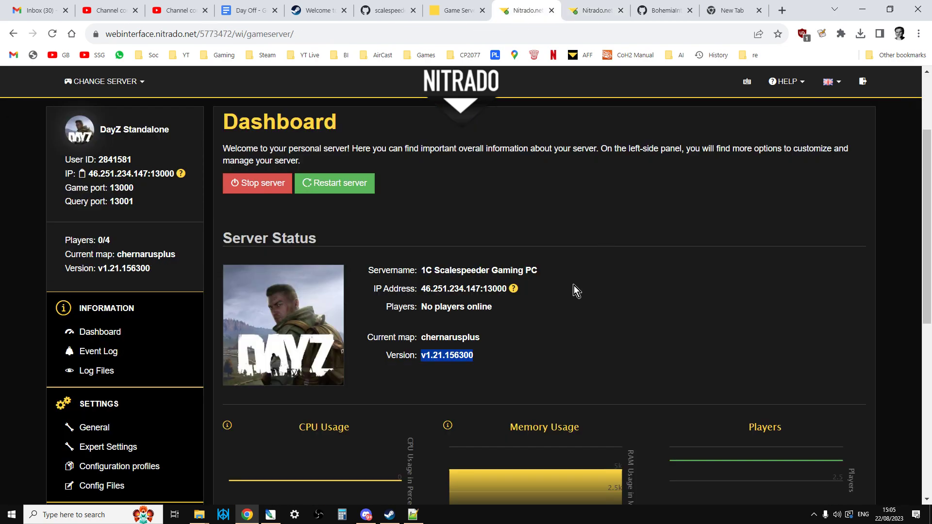
pyautogui.scroll(-4, 569, 289)
pyautogui.click(114, 361)
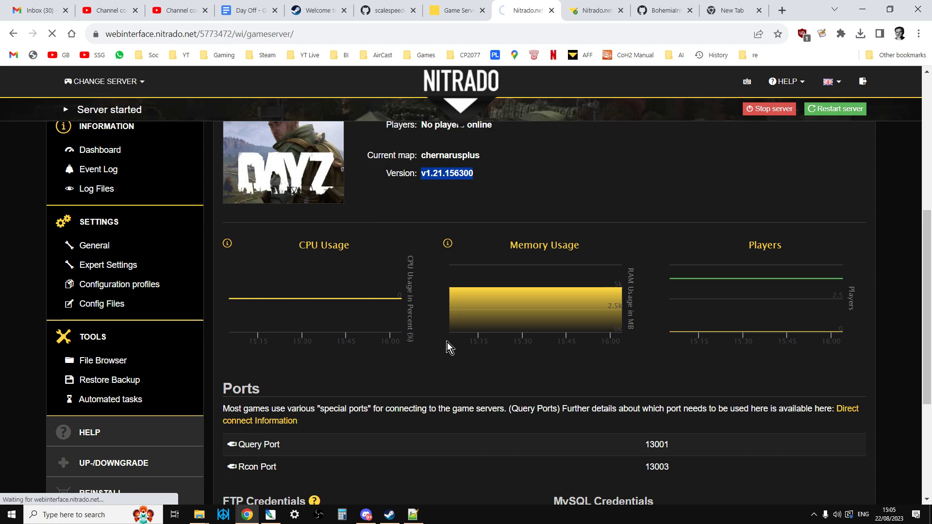
pyautogui.scroll(-4, 494, 334)
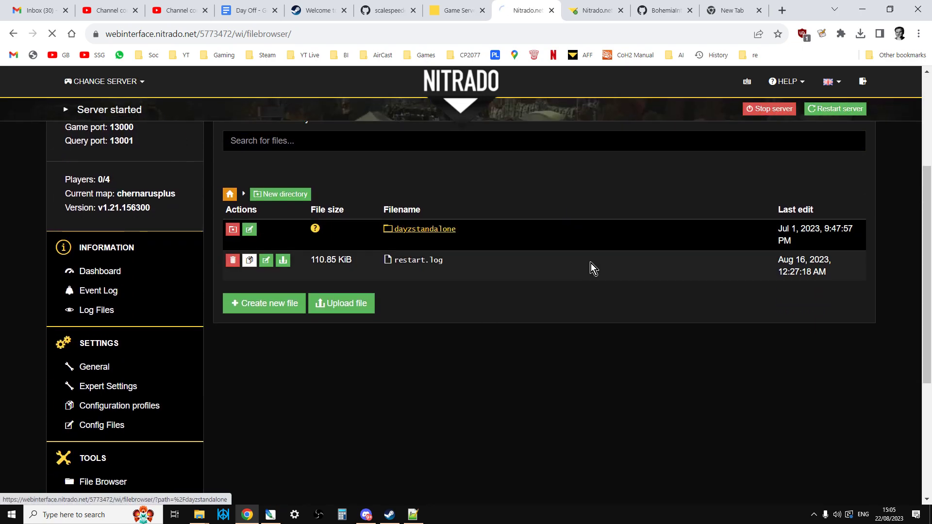
pyautogui.scroll(-2, 423, 264)
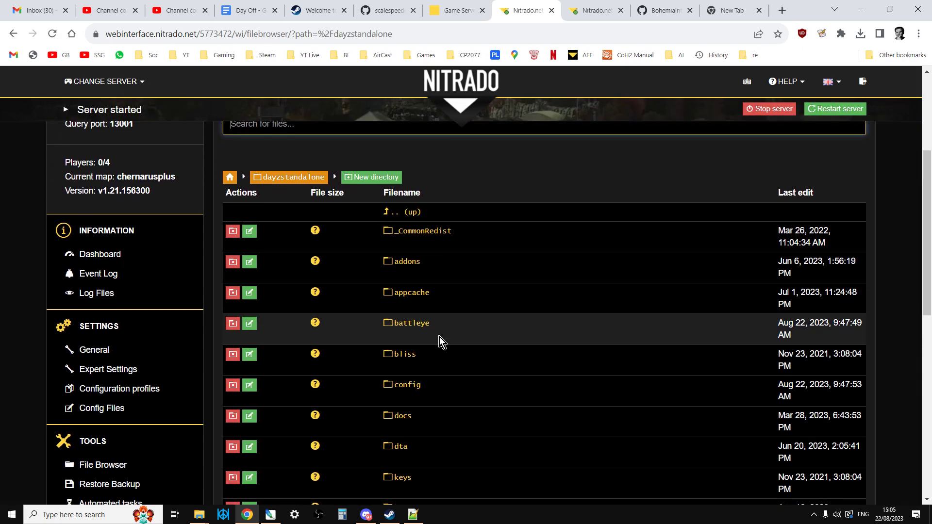
pyautogui.scroll(-7, 439, 340)
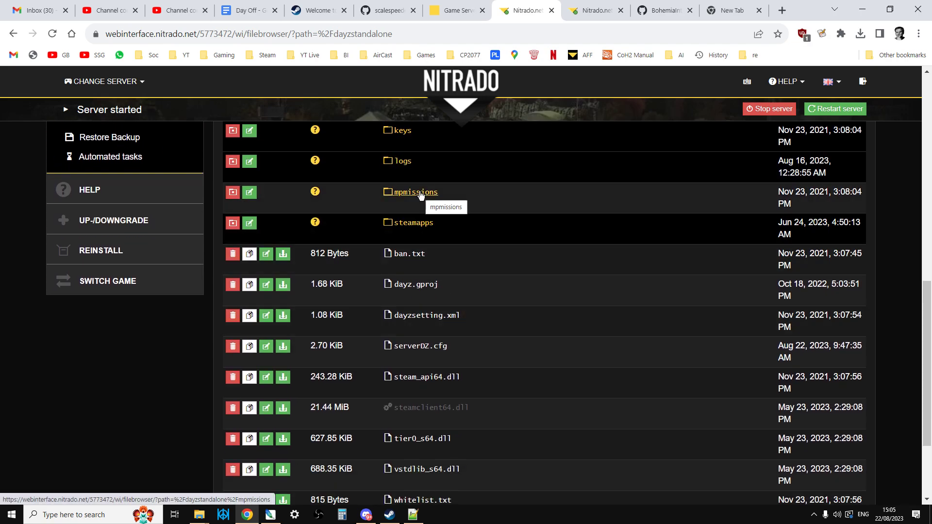
pyautogui.click(420, 194)
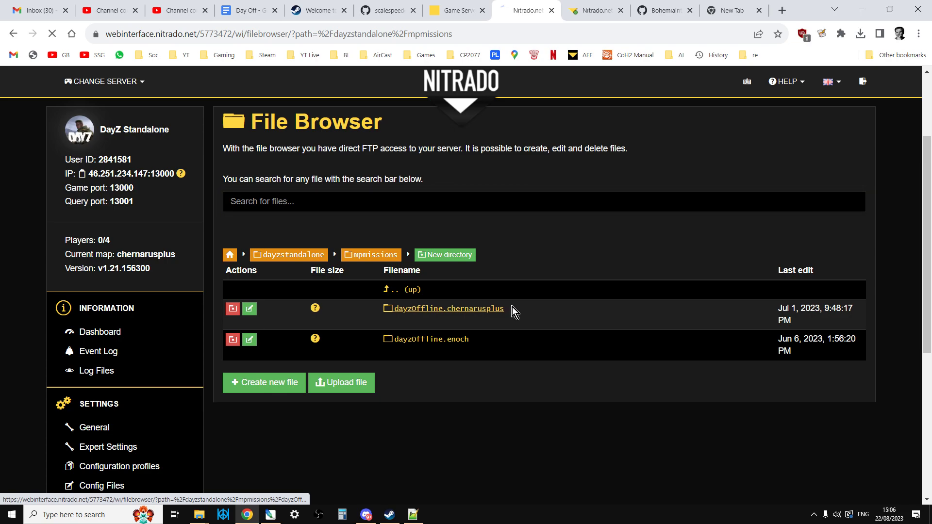
pyautogui.click(512, 307)
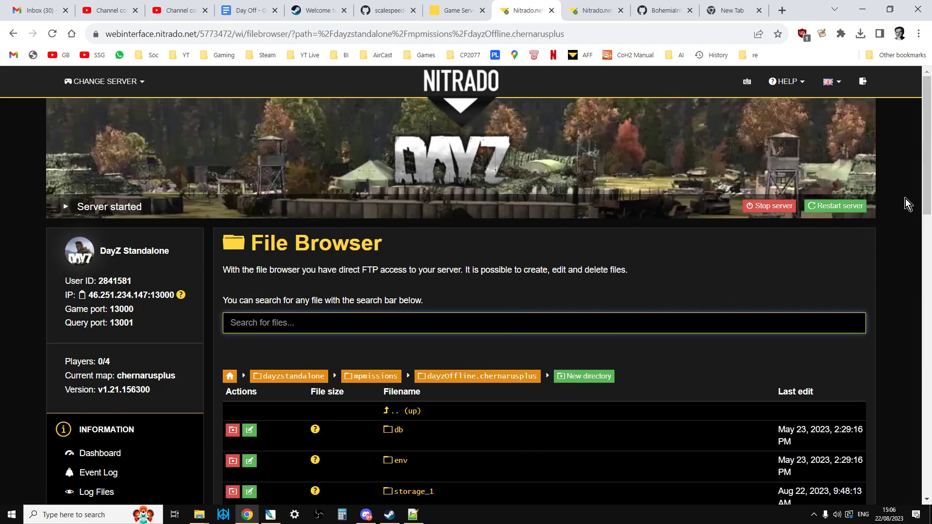
# Scroll through the mission files: db, env, storage_1 and cfg files like cfgspawnabletypes.xml.
pyautogui.scroll(-1, 925, 213)
pyautogui.moveTo(925, 213); pyautogui.dragTo(884, 347)
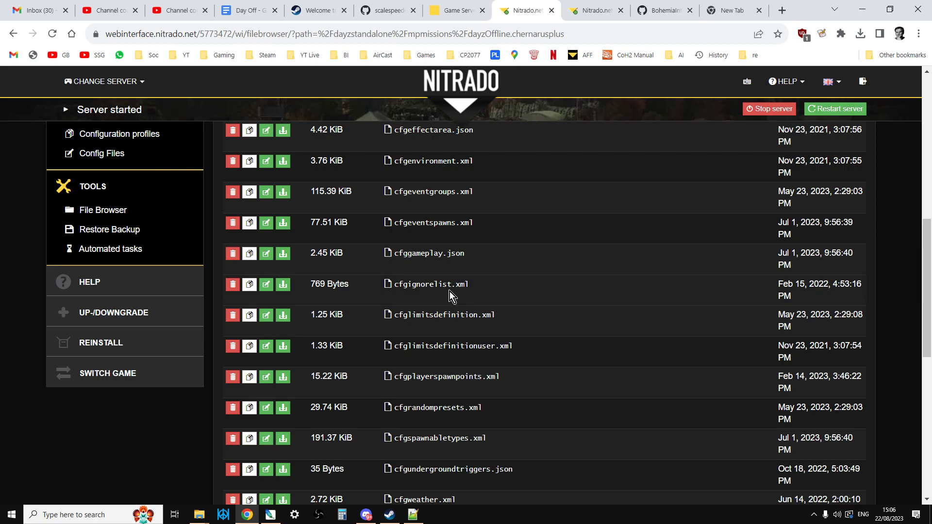
pyautogui.scroll(3, 450, 293)
pyautogui.scroll(-3, 427, 496)
pyautogui.moveTo(411, 515)
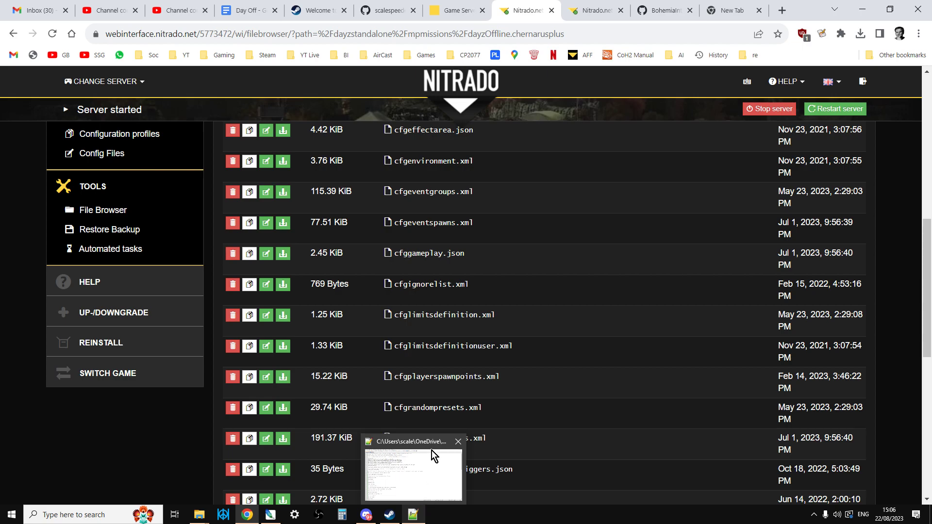
pyautogui.scroll(5, 447, 311)
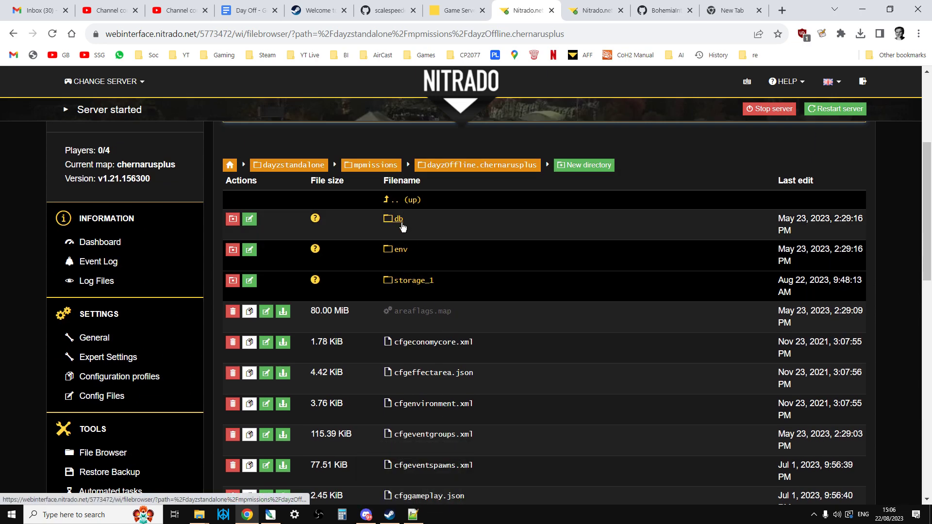
pyautogui.moveTo(926, 262); pyautogui.dragTo(929, 343)
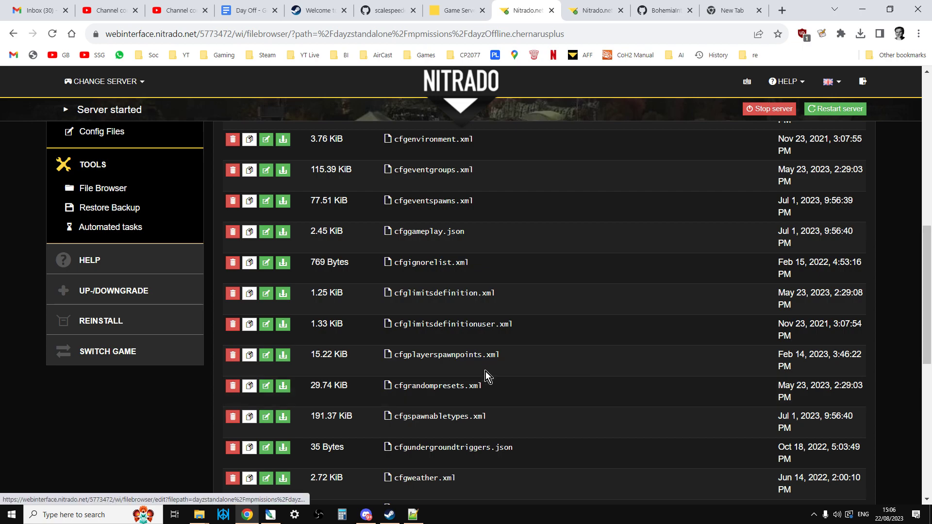
# Bring up the Steam library, briefly checking the category filter and the 122 1s folder.
pyautogui.click(391, 515)
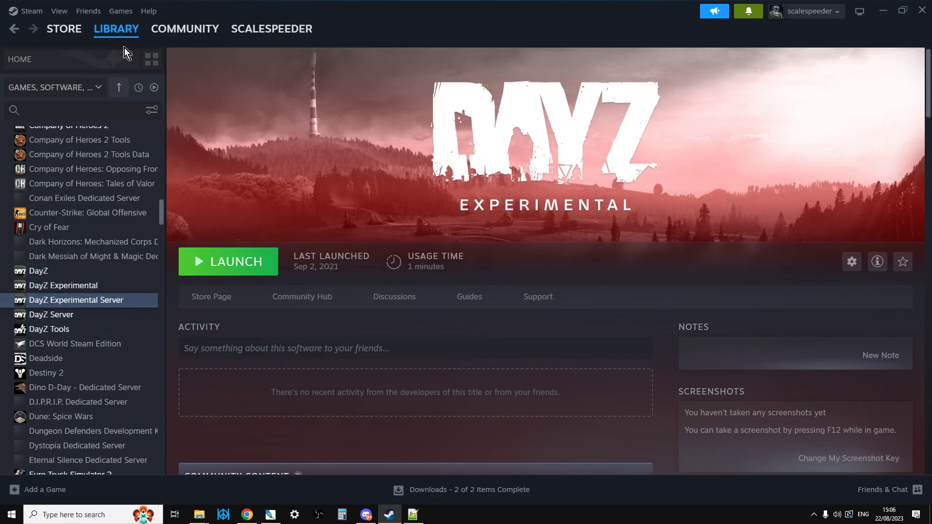
pyautogui.click(100, 90)
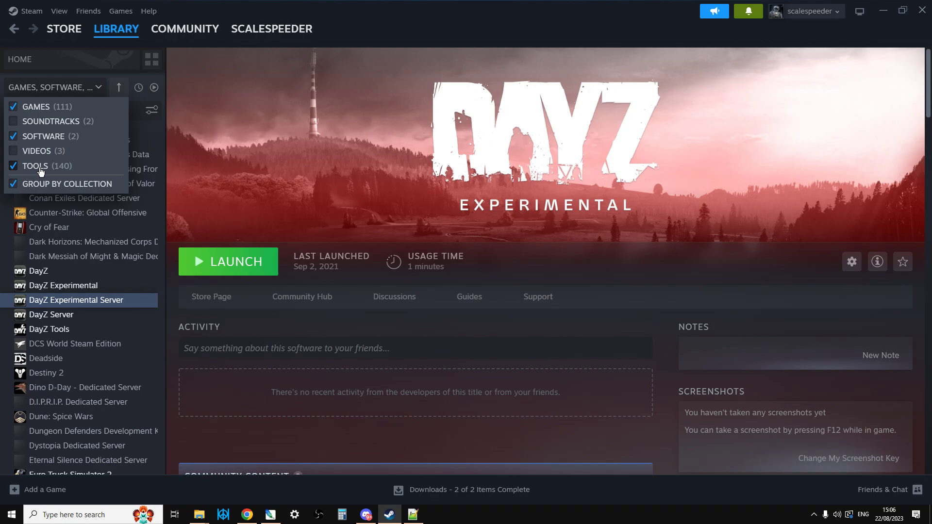
pyautogui.click(98, 87)
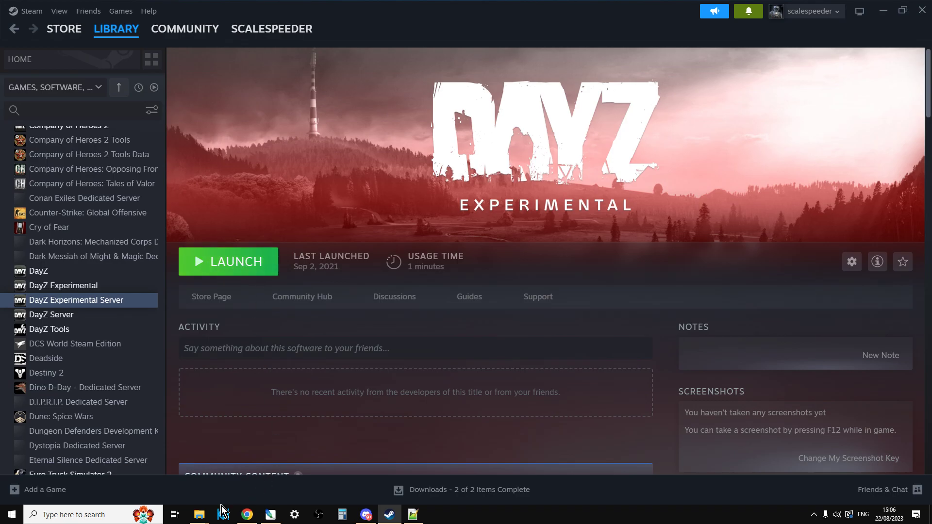
pyautogui.moveTo(199, 519)
pyautogui.click(176, 464)
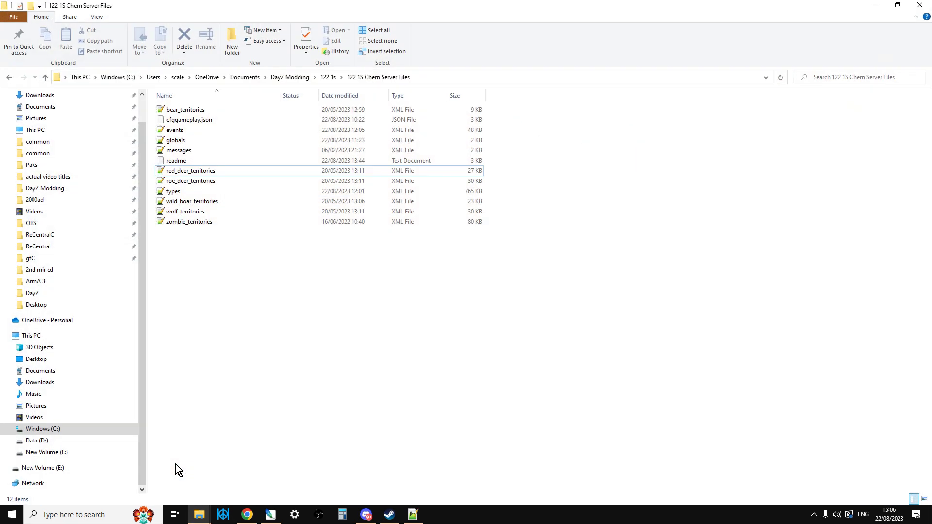
pyautogui.click(47, 78)
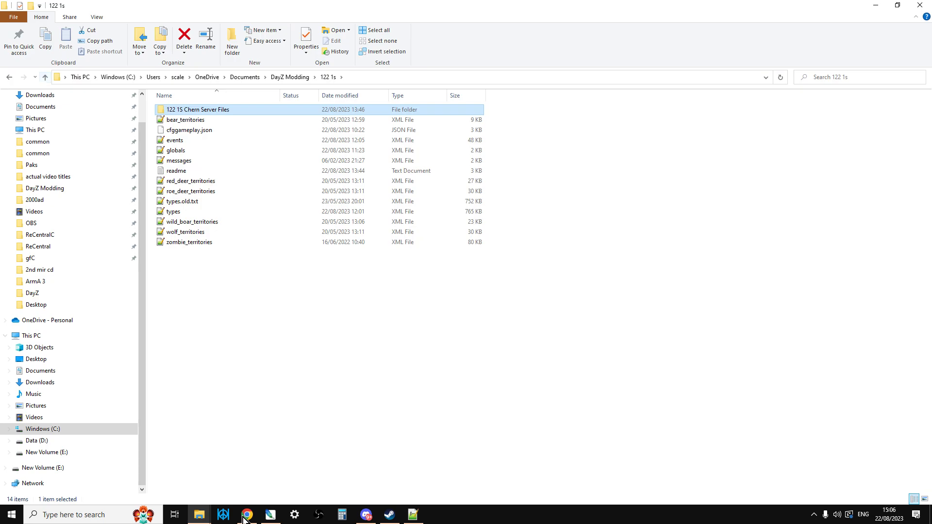
pyautogui.click(390, 514)
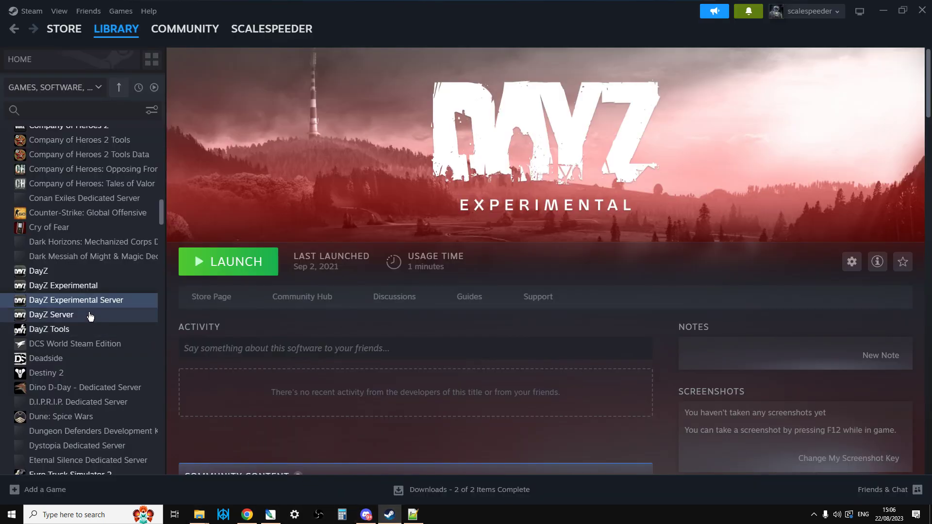
# Check DayZ Experimental Server's installed files (2.71 GB on C:) in Properties, then reopen its menu.
pyautogui.rightClick(98, 300)
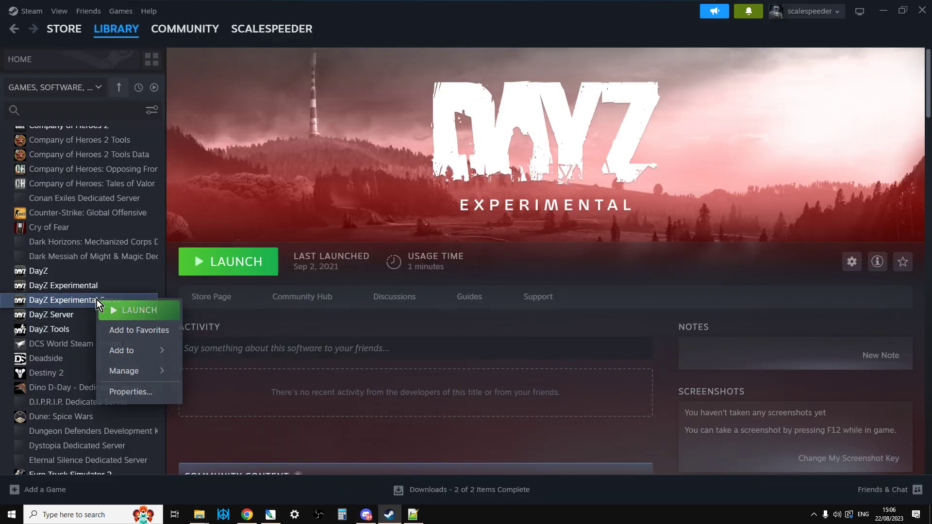
pyautogui.click(140, 397)
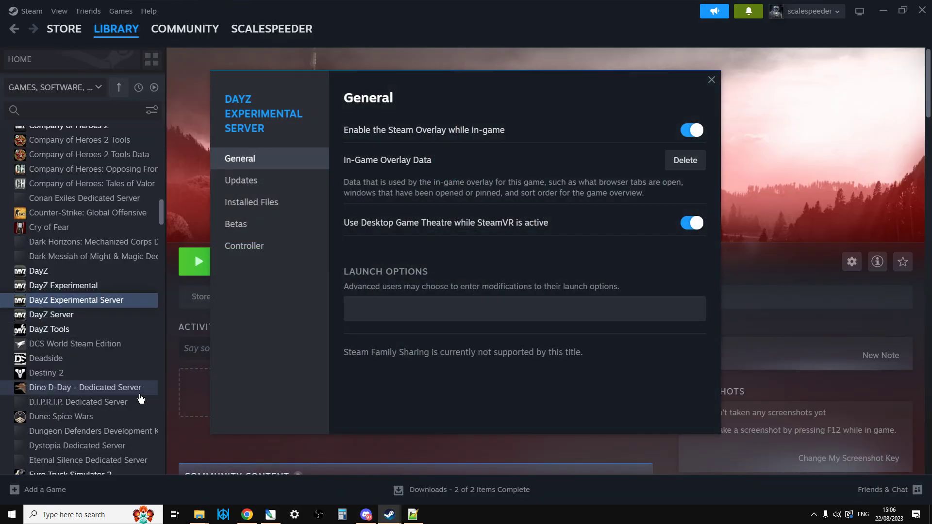
pyautogui.click(257, 209)
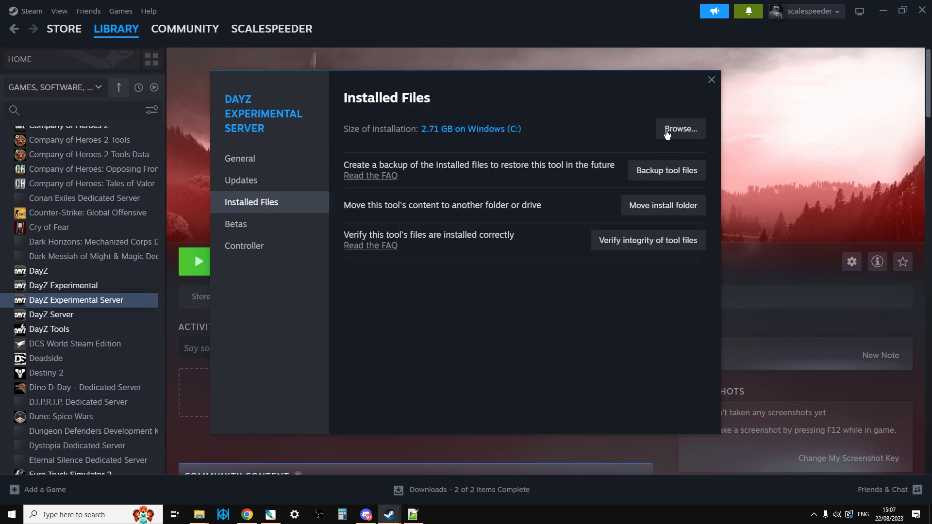
pyautogui.click(711, 80)
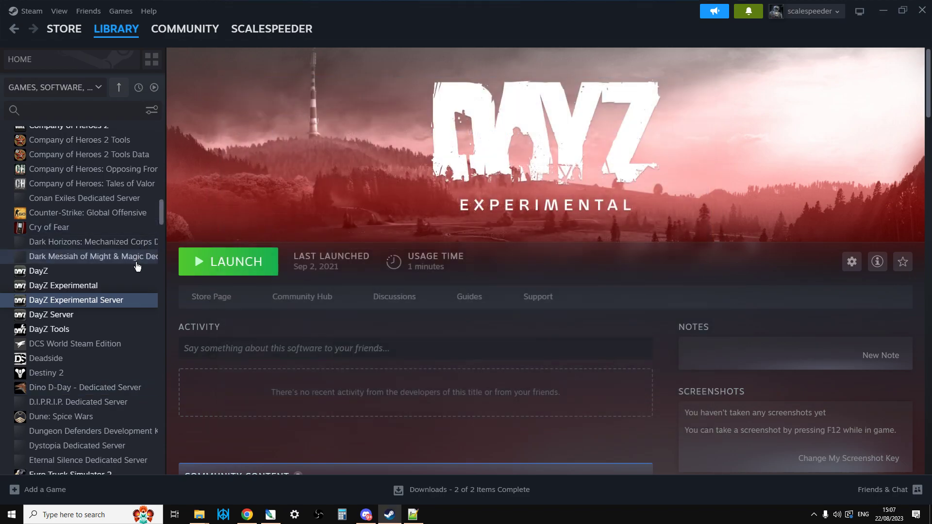
pyautogui.rightClick(124, 304)
pyautogui.moveTo(176, 378)
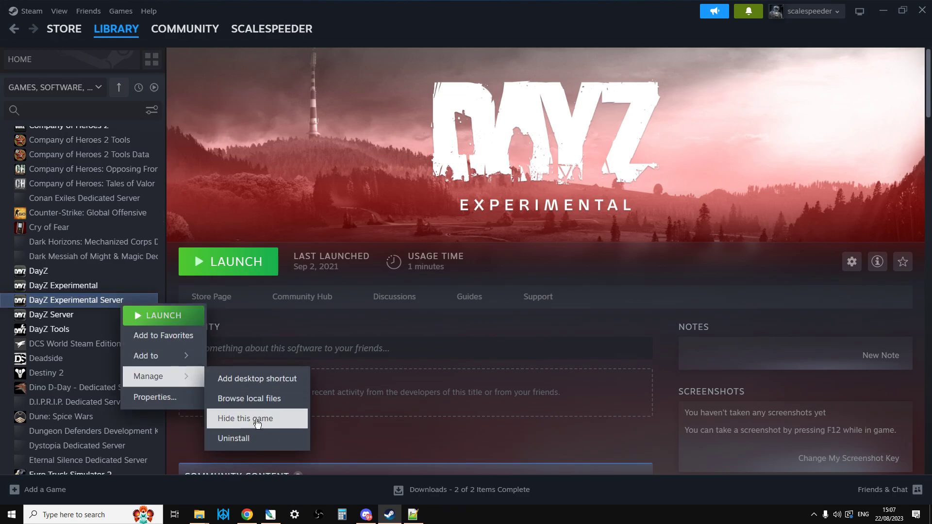
# Switch between Explorer windows and navigate up to the DayZ Server Exp folder.
pyautogui.click(200, 515)
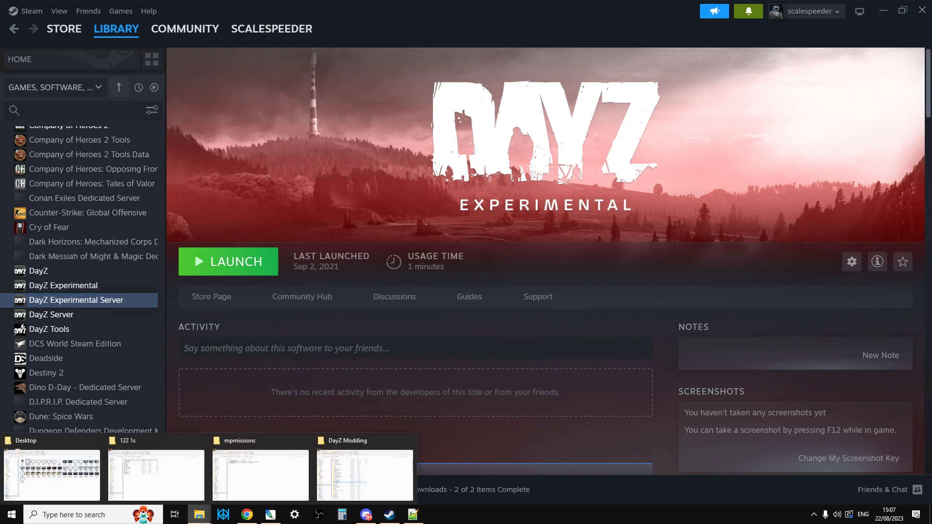
pyautogui.click(194, 482)
pyautogui.click(44, 79)
pyautogui.click(199, 514)
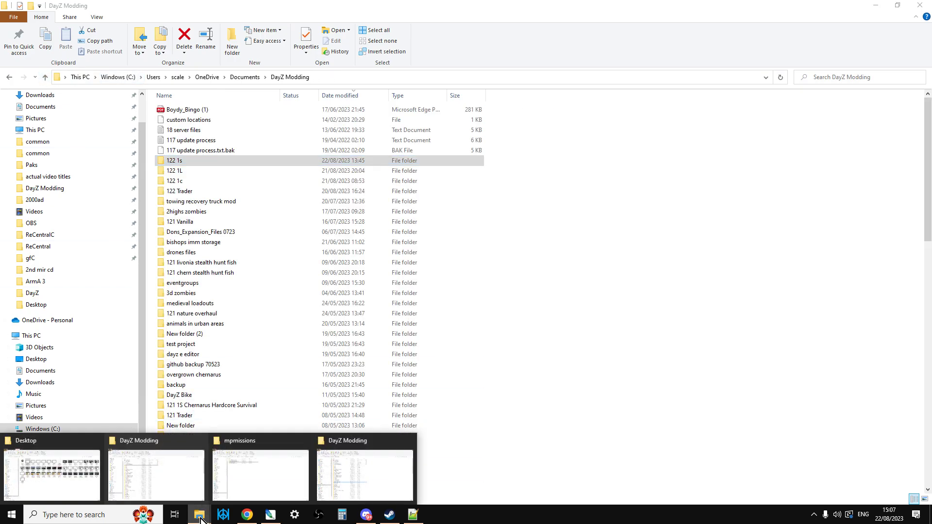
pyautogui.click(252, 464)
pyautogui.click(200, 519)
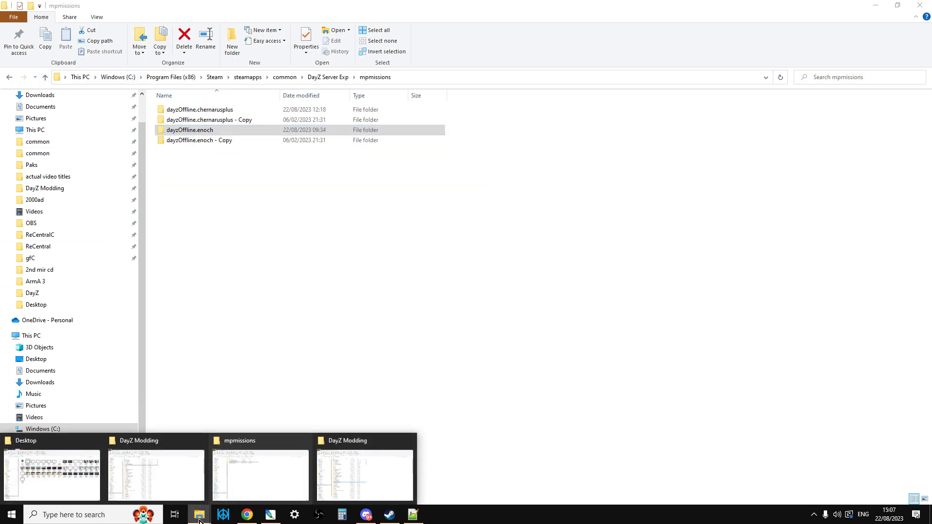
pyautogui.click(281, 483)
pyautogui.click(45, 78)
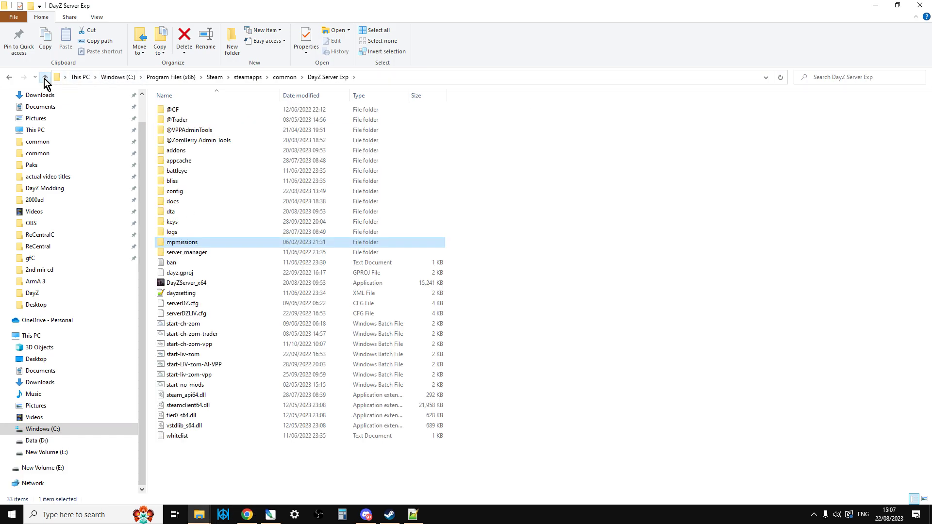
pyautogui.click(44, 79)
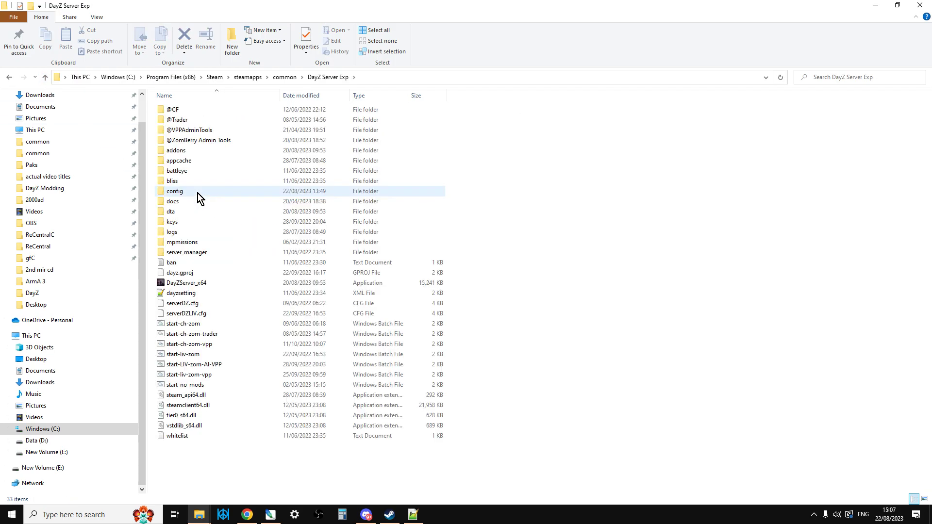
# Open mpmissions > dayzOffline.chernarusplus and select init.c and cfggameplay.json.
pyautogui.doubleClick(190, 245)
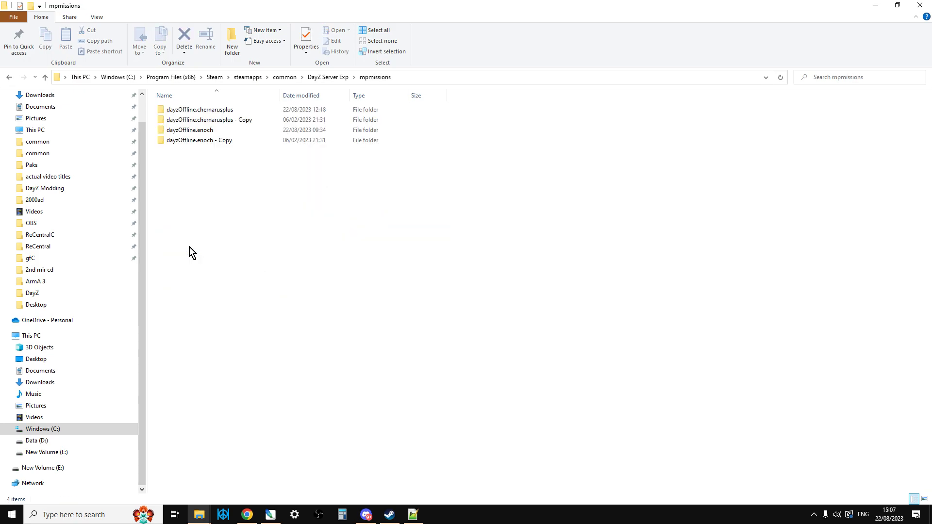
pyautogui.doubleClick(211, 111)
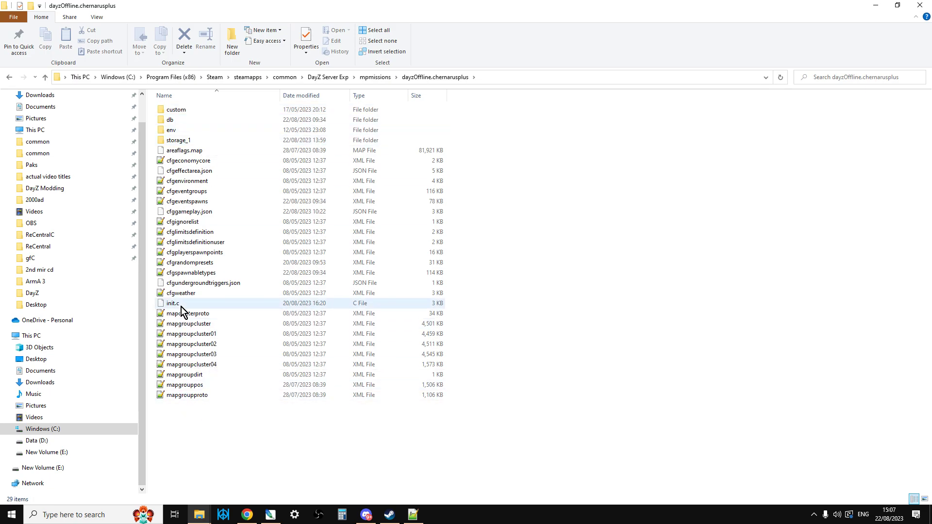
pyautogui.click(181, 305)
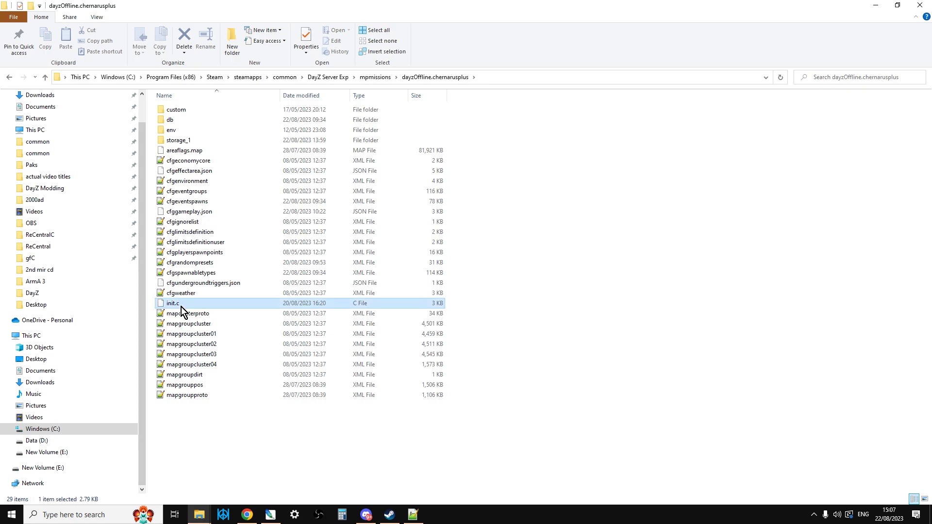
pyautogui.click(192, 213)
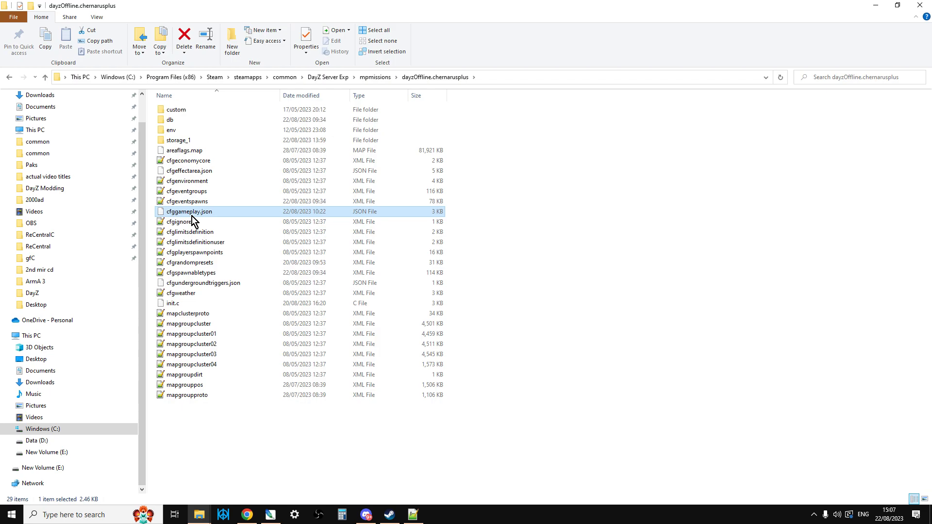
# Peek into the env, db and custom subfolders, returning to dayzOffline.chernarusplus each time.
pyautogui.doubleClick(173, 131)
pyautogui.click(49, 77)
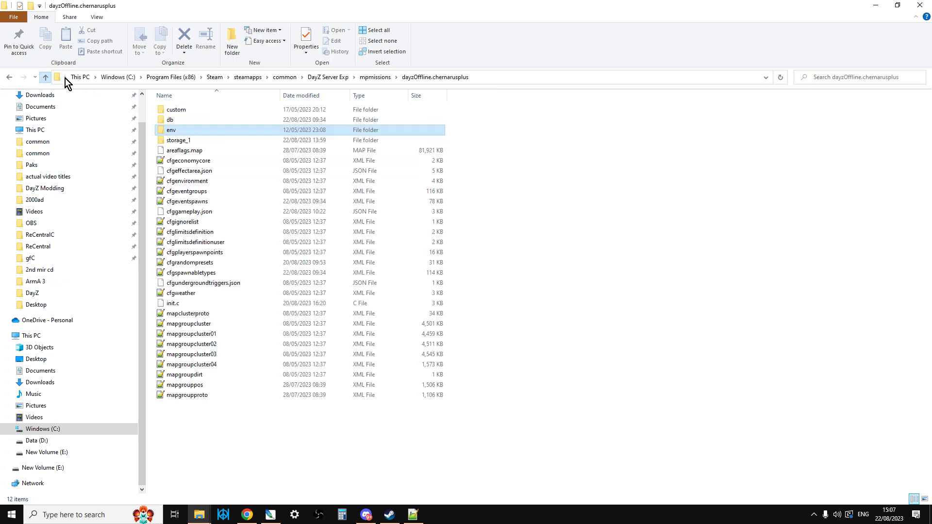
pyautogui.doubleClick(167, 120)
pyautogui.click(47, 77)
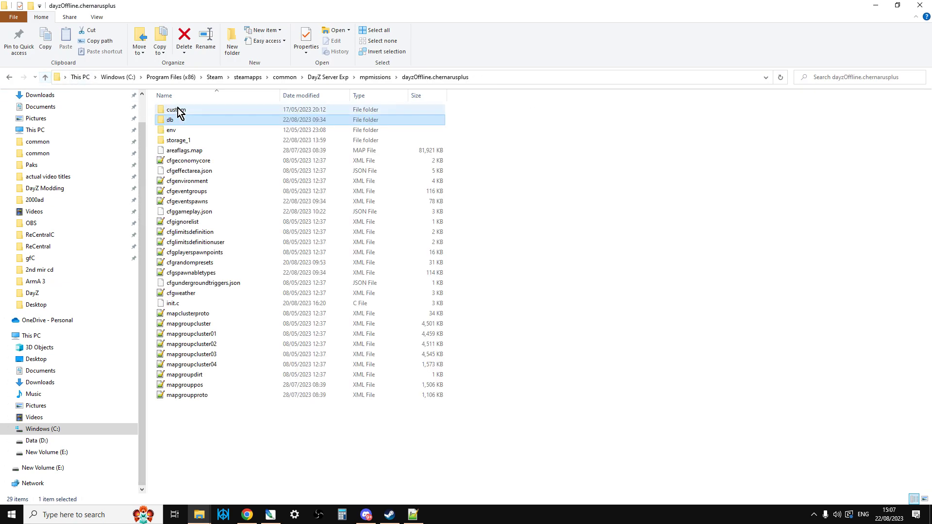
pyautogui.doubleClick(178, 111)
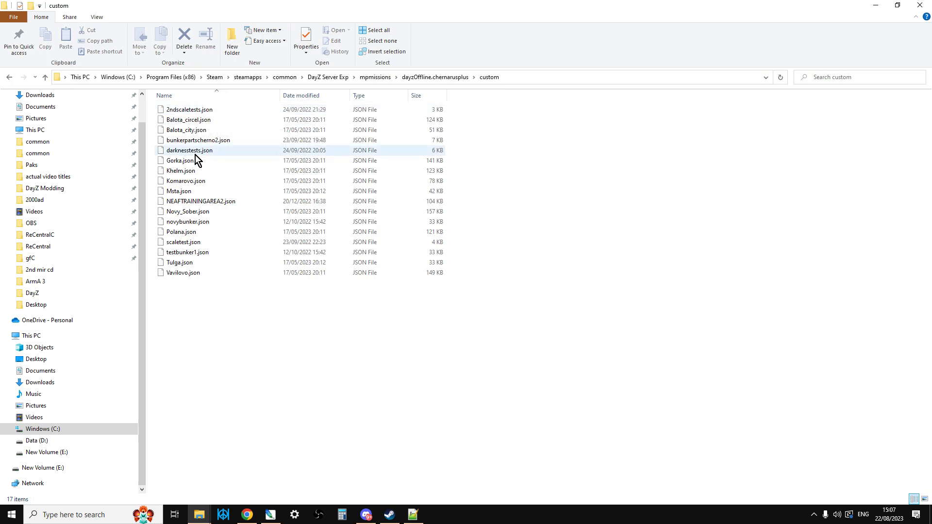
pyautogui.click(46, 78)
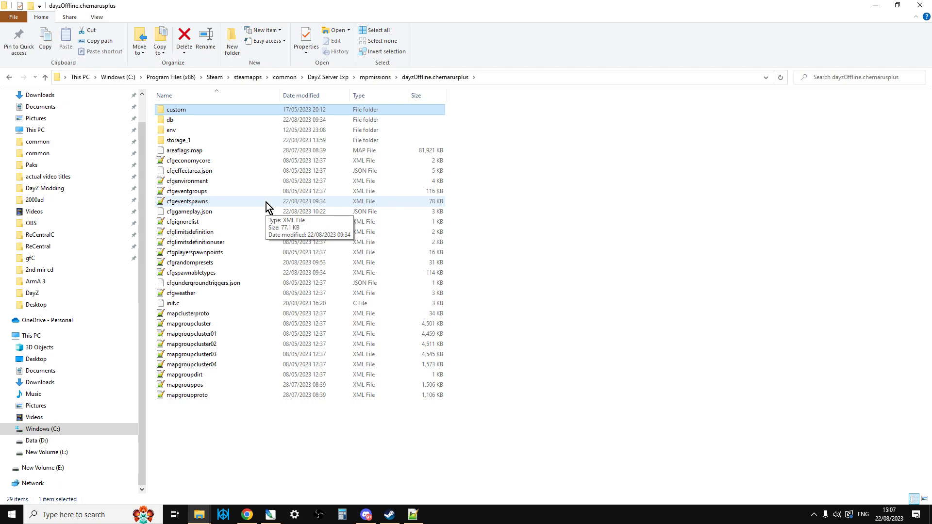
# Bring the Nitrado file browser back to the top of the dayzOffline.chernarusplus folder listing.
pyautogui.click(247, 514)
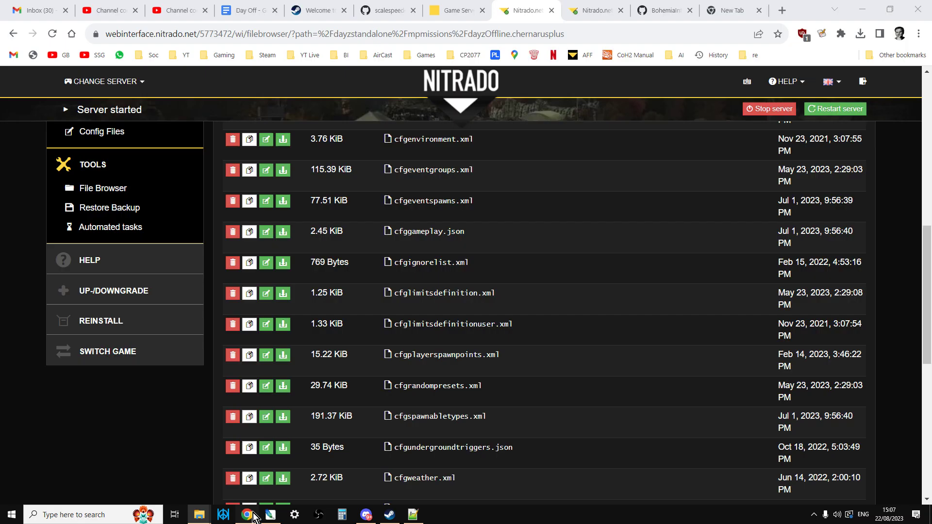
pyautogui.scroll(10, 314, 415)
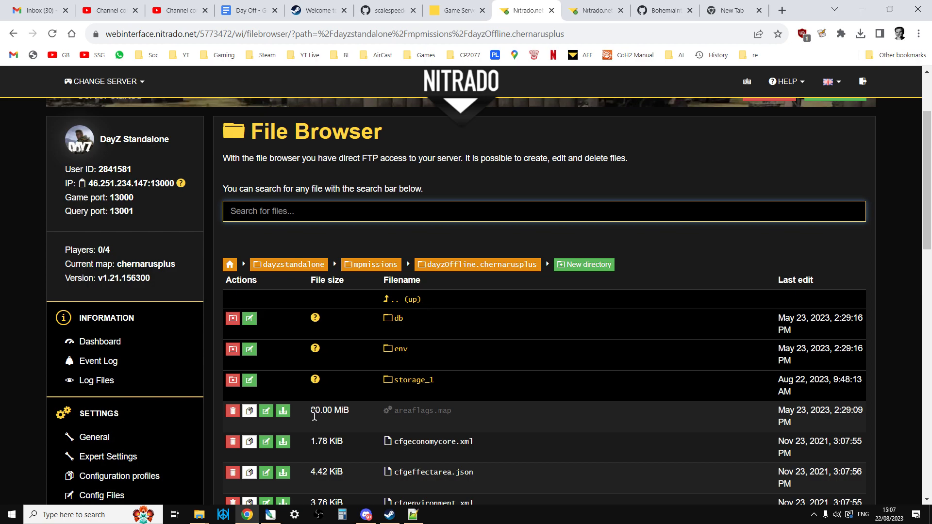
pyautogui.scroll(1, 314, 416)
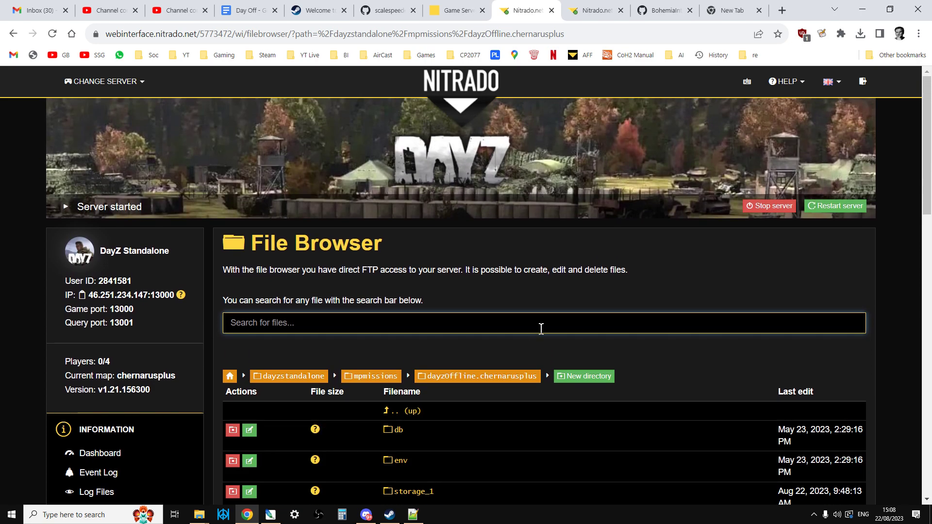